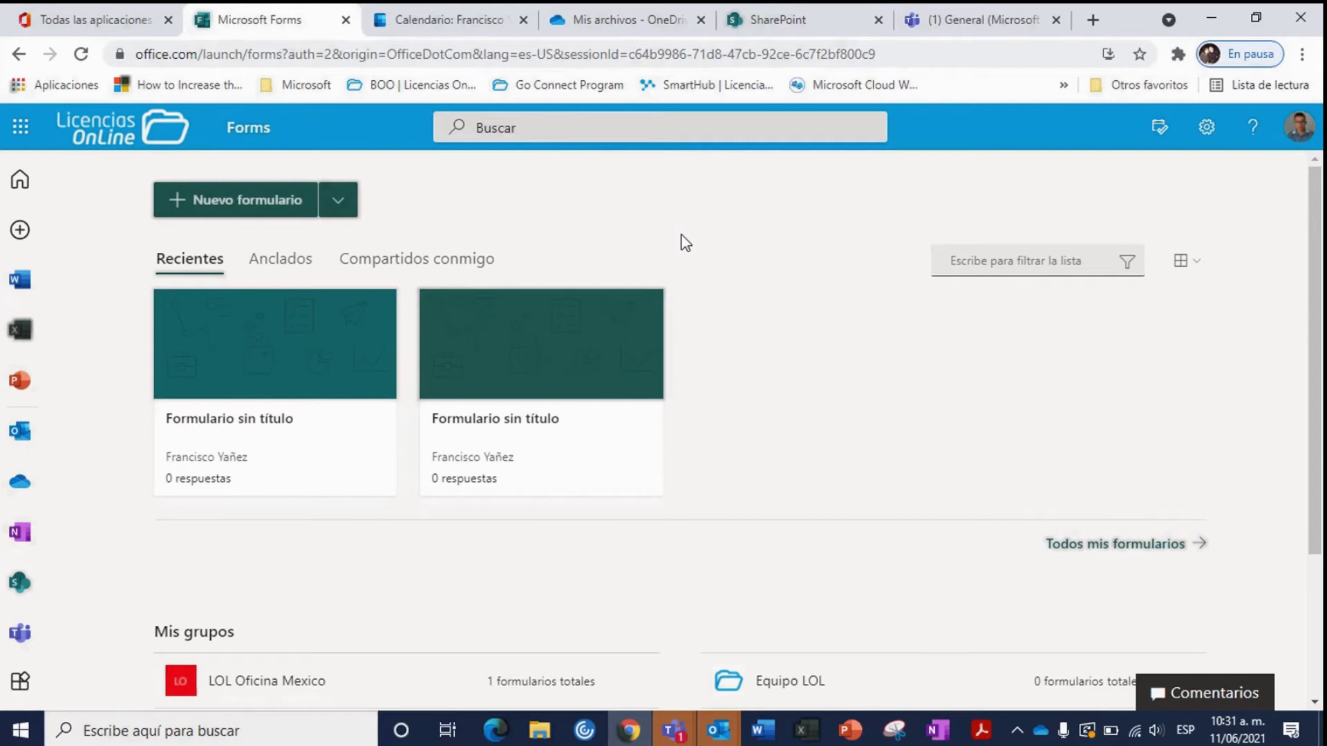
Look over the Office 365 app list and the Forms start page with its recent forms and groups.
left_click(144, 27)
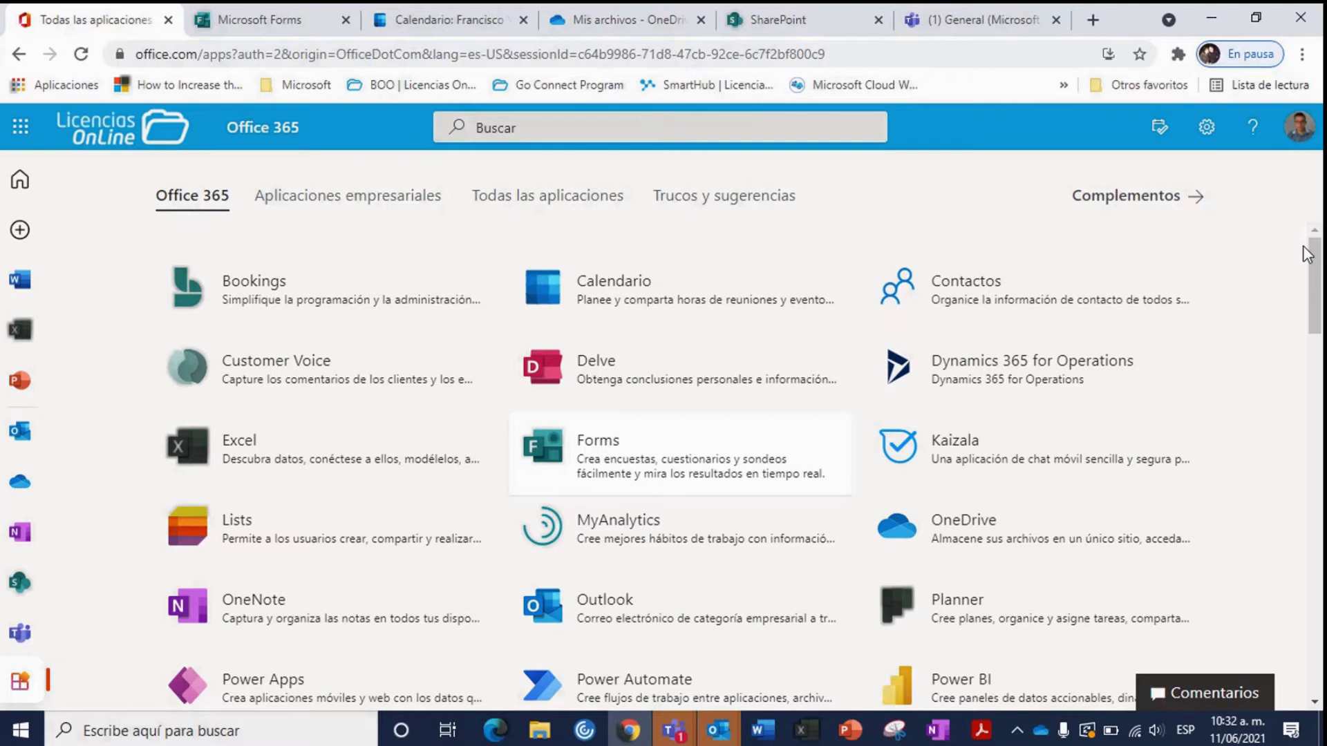
mouse_move(1317, 264)
left_mouse_down()
mouse_move(1317, 367)
mouse_move(1317, 263)
left_mouse_up()
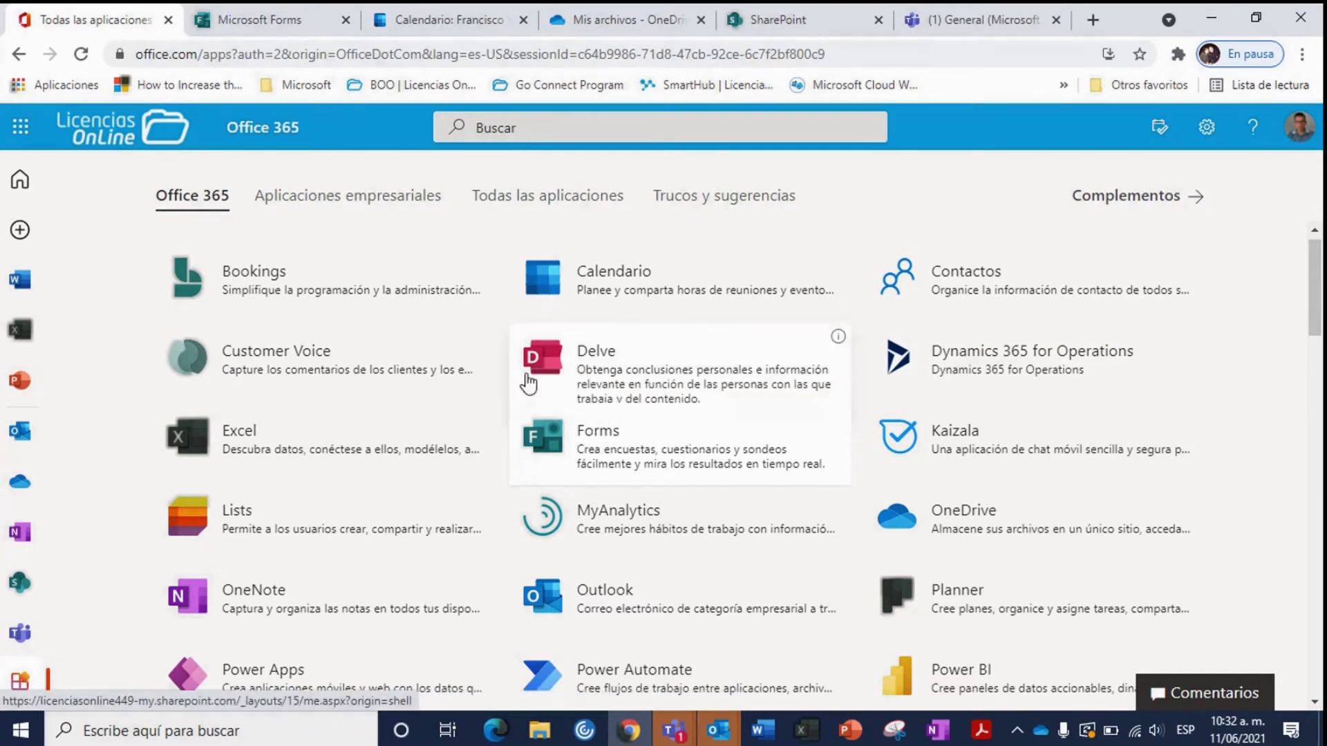
left_click(294, 24)
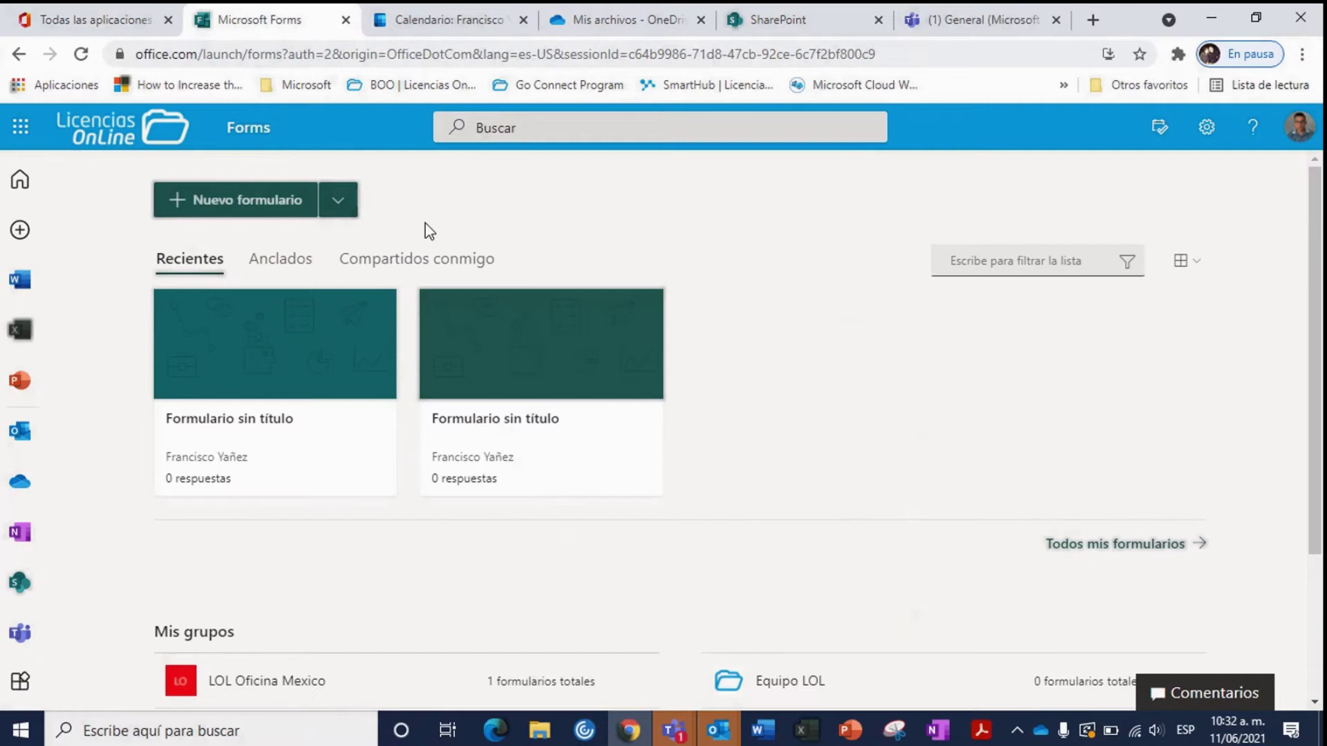
left_click_drag(1318, 325, 1320, 474)
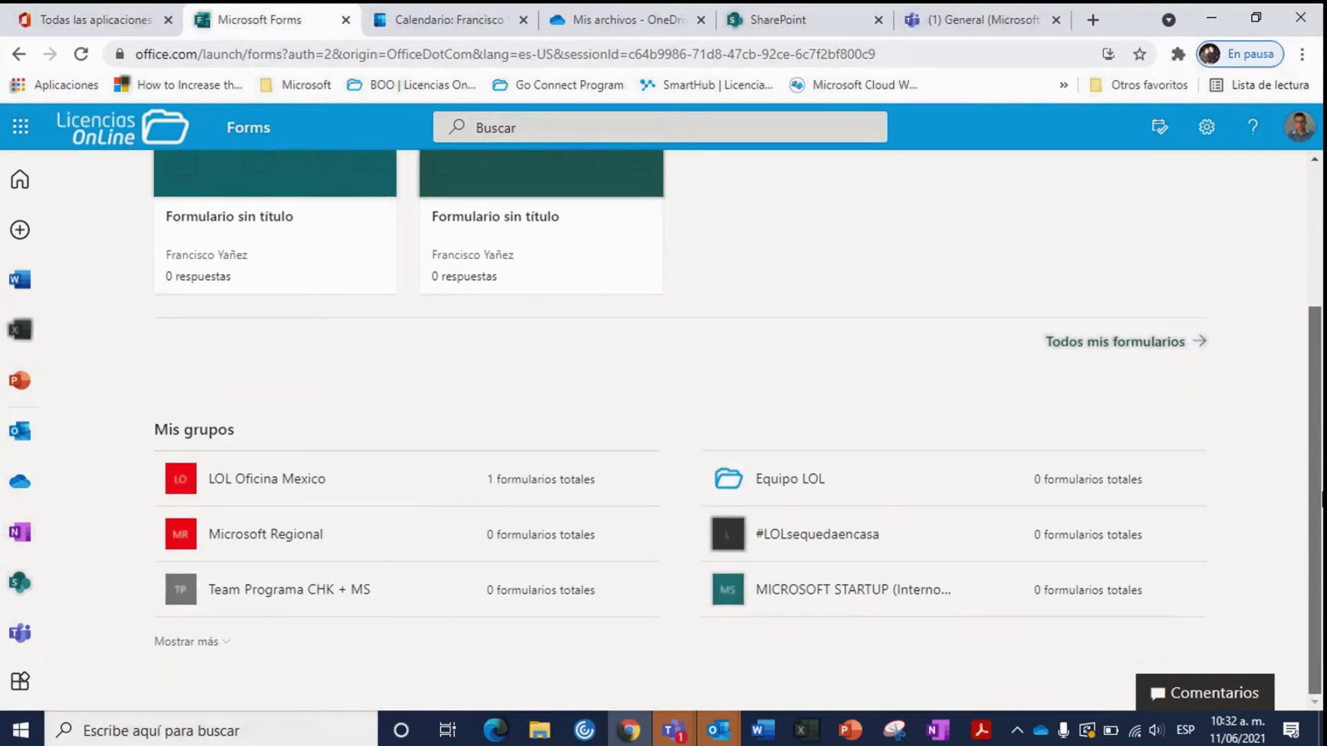
scroll(884, 384, "up", 3)
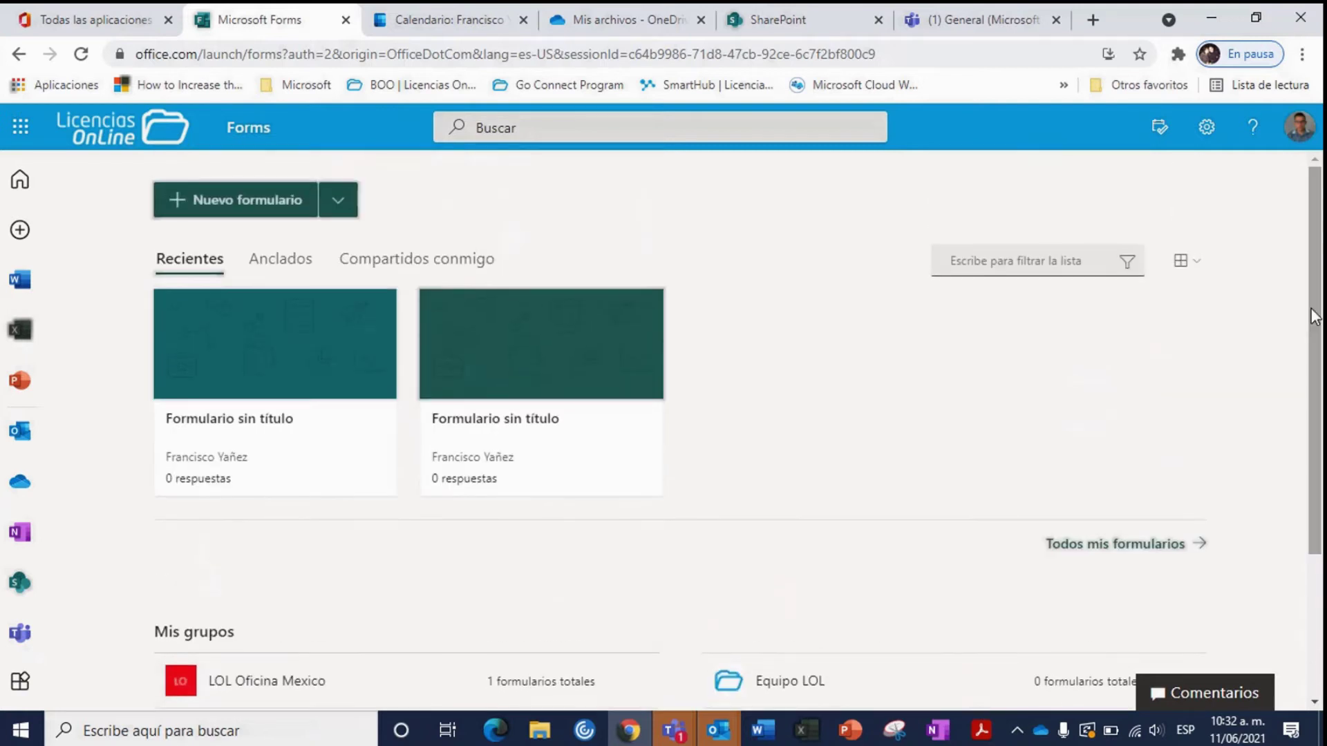
Create a new blank form and view its Respuestas page before returning to the questions.
left_click(339, 202)
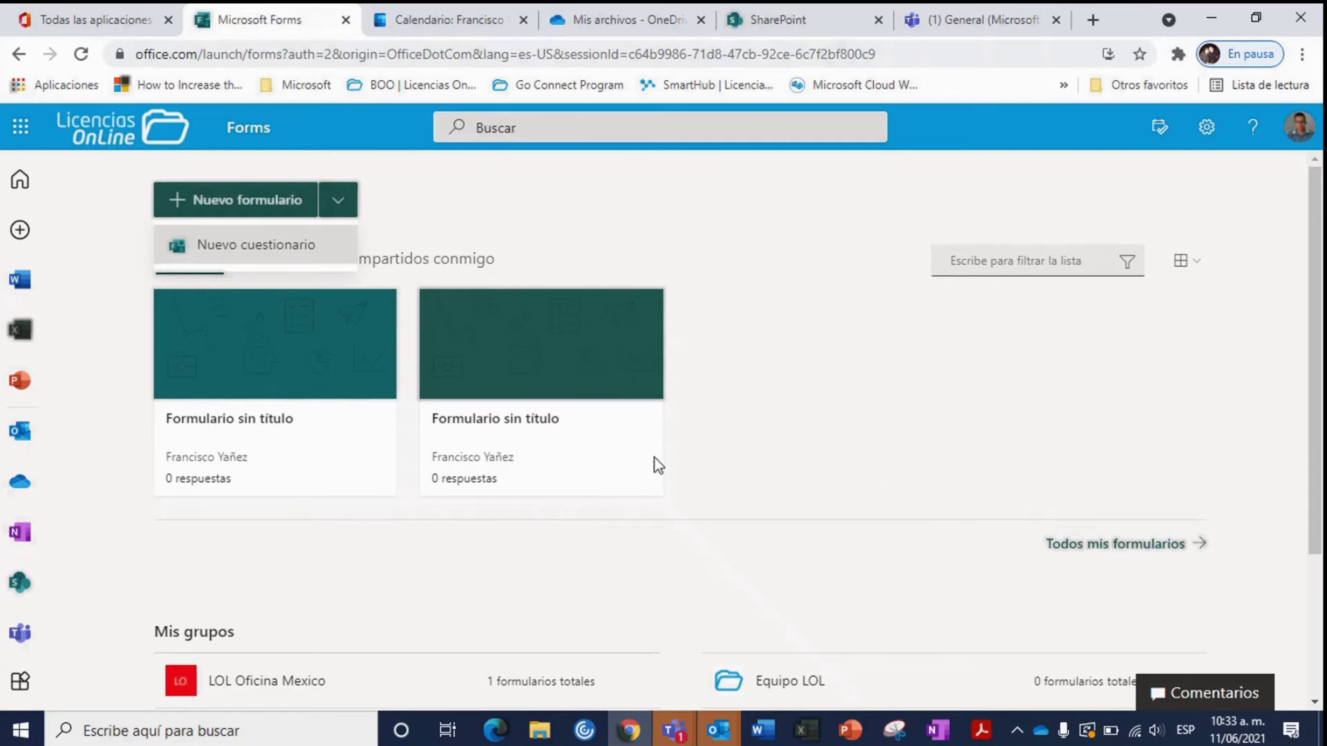
left_click(255, 203)
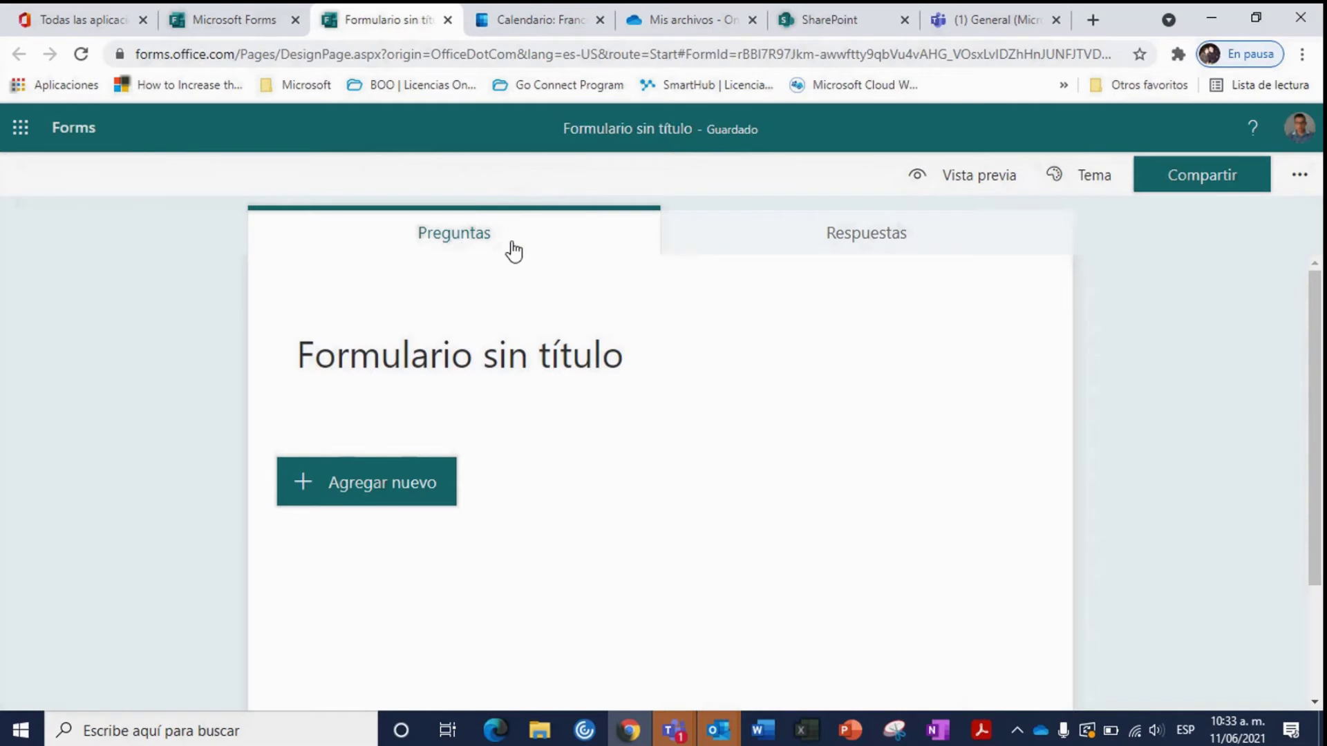
left_click(804, 239)
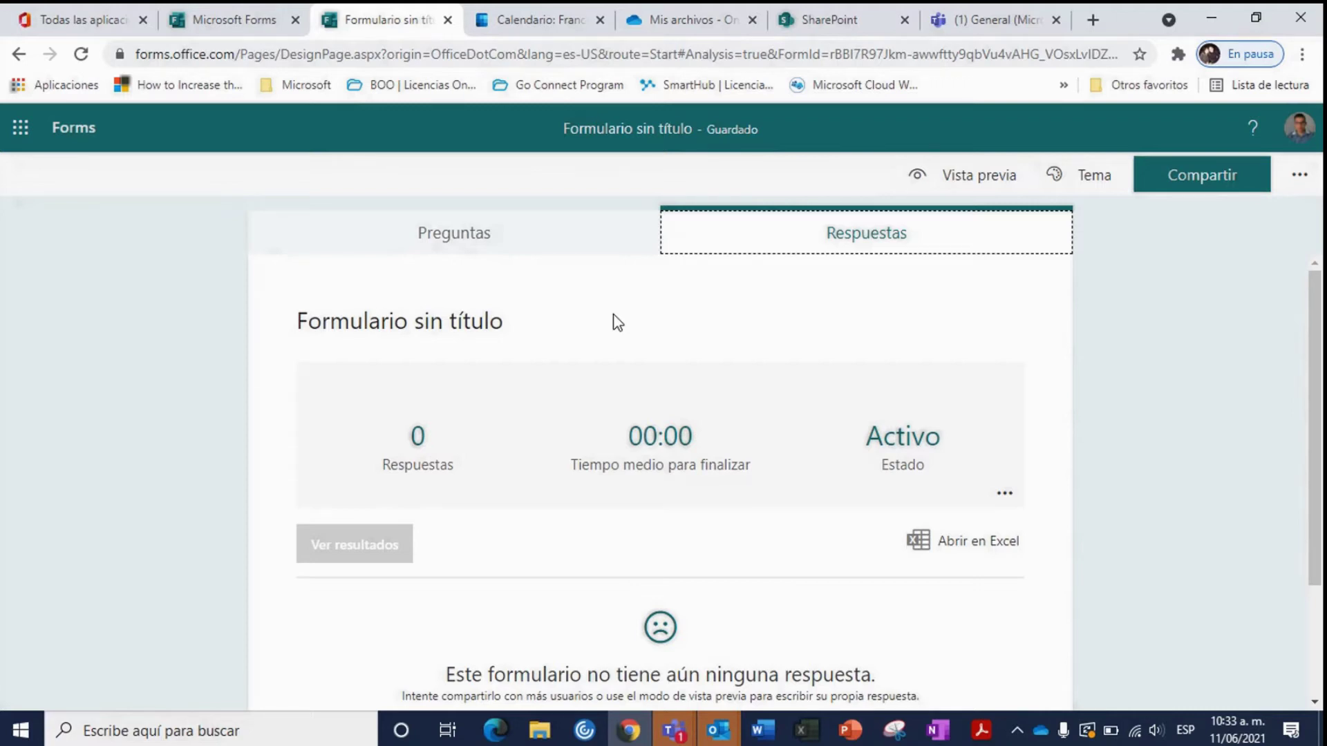
left_click(507, 239)
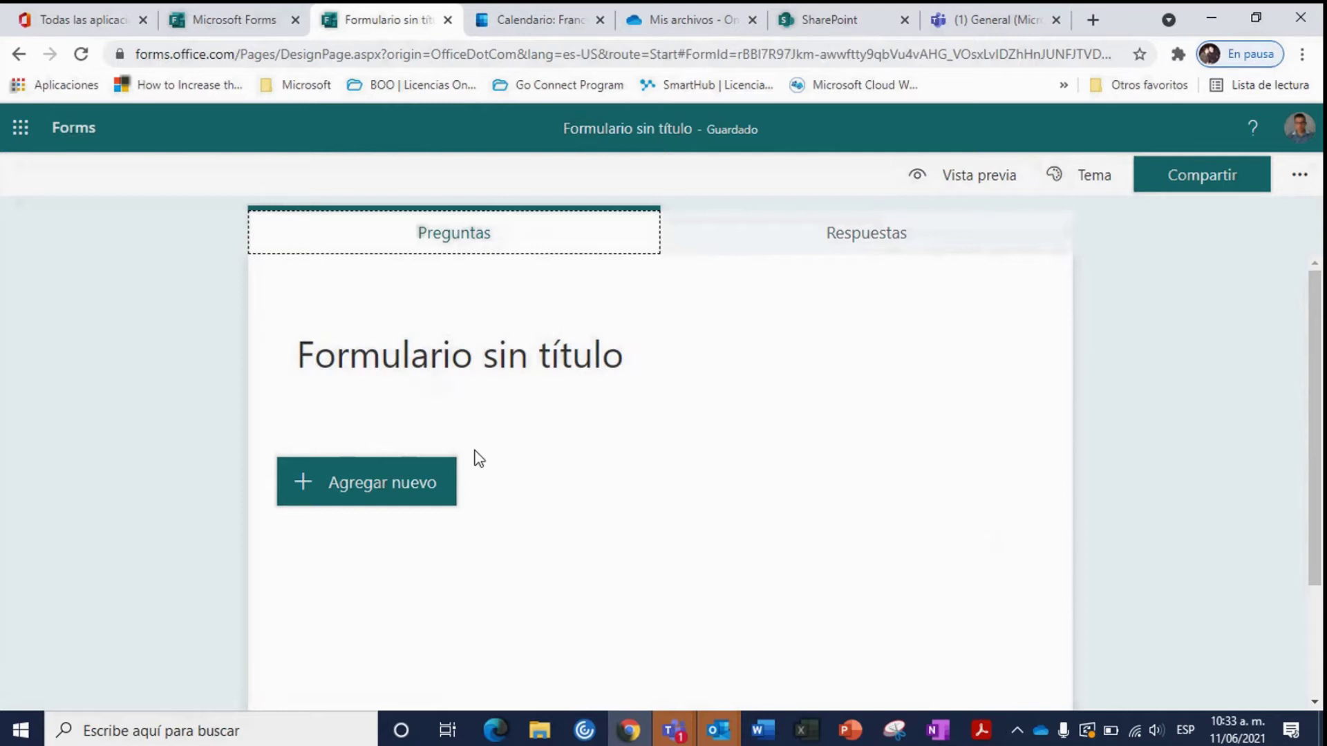
Add a choice question with its default wording and options, and check the form's Respuestas page.
left_click(448, 484)
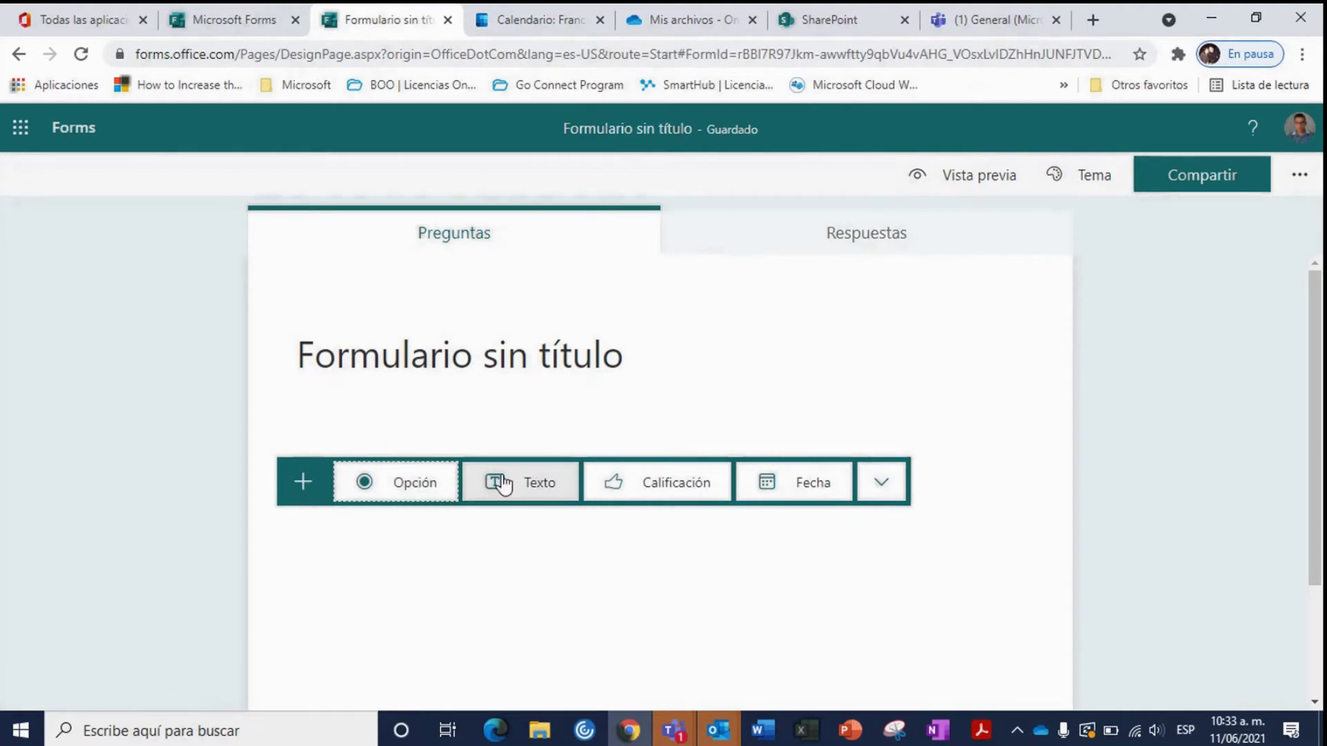
left_click(408, 498)
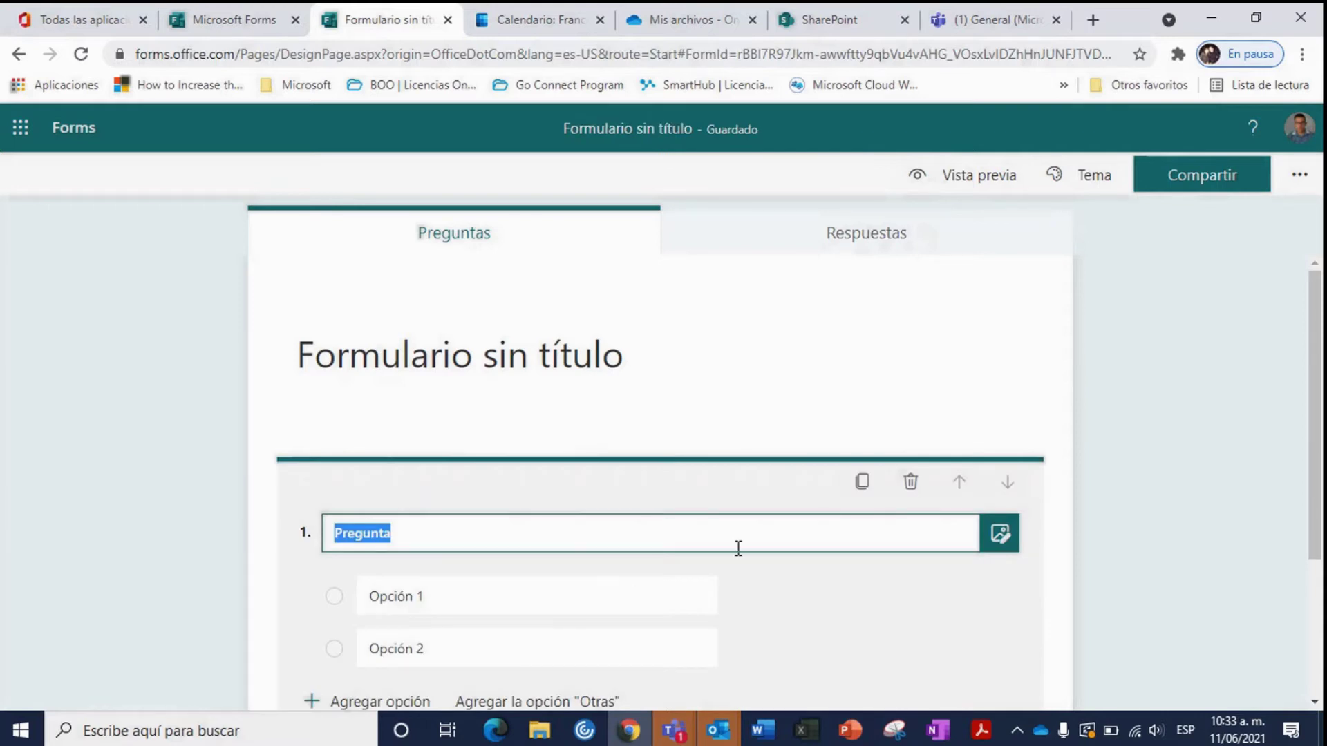
mouse_move(1315, 379)
left_mouse_down()
mouse_move(1315, 446)
mouse_move(1315, 385)
left_mouse_up()
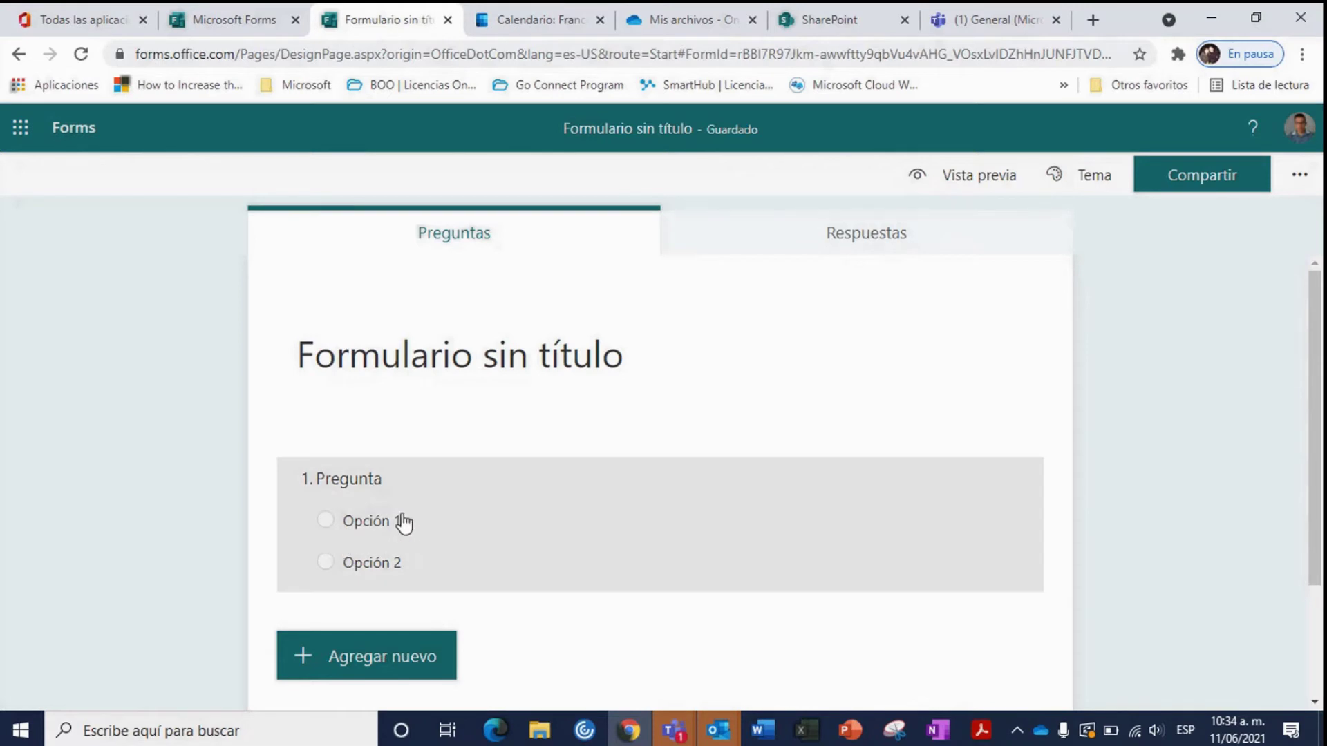
left_click(846, 249)
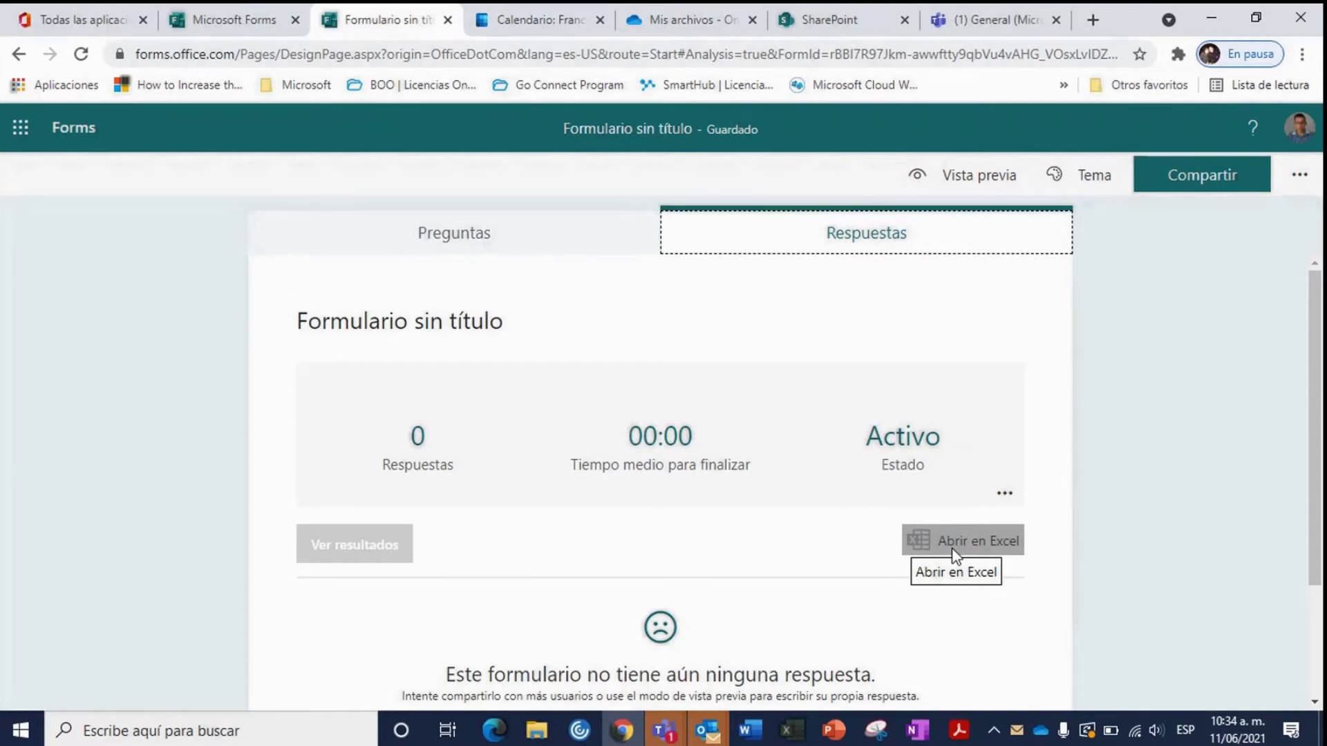
left_click(580, 245)
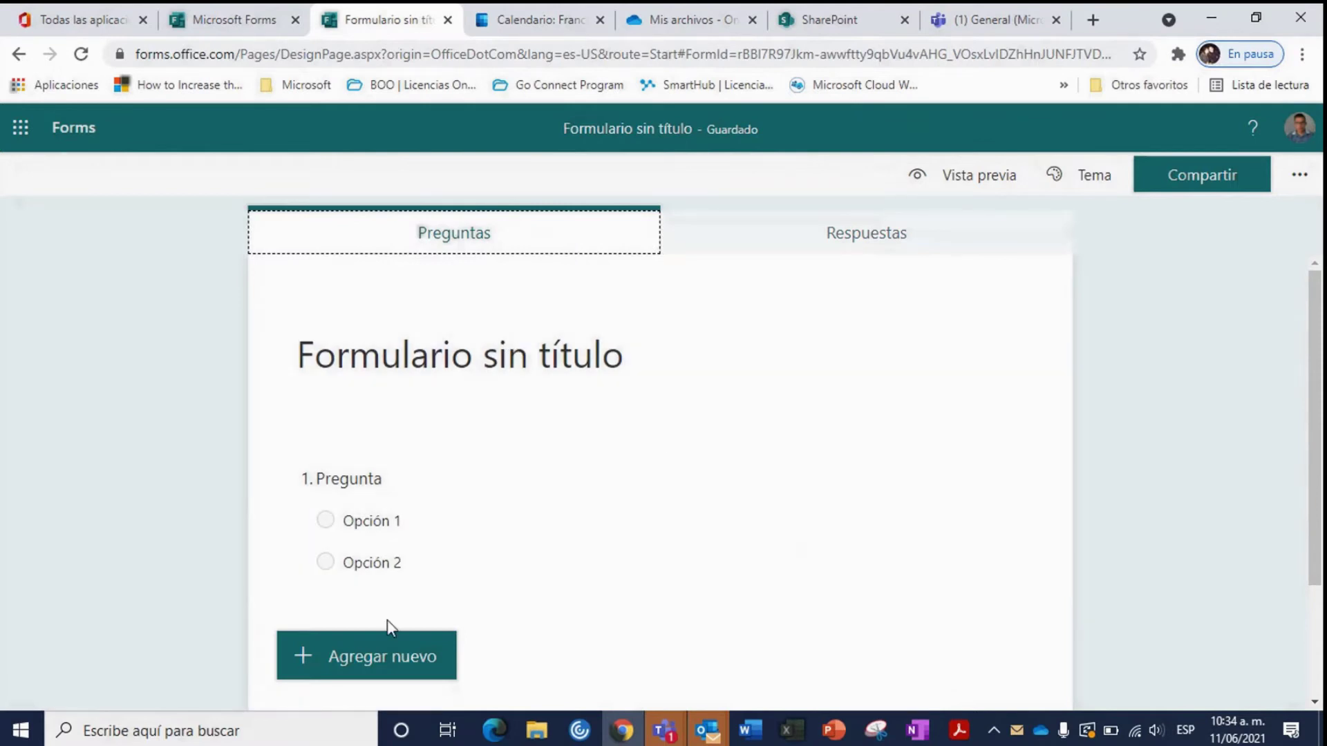
Add a text question as the second question and enter "¿Qué From?" as its wording.
left_click(379, 662)
left_click(526, 654)
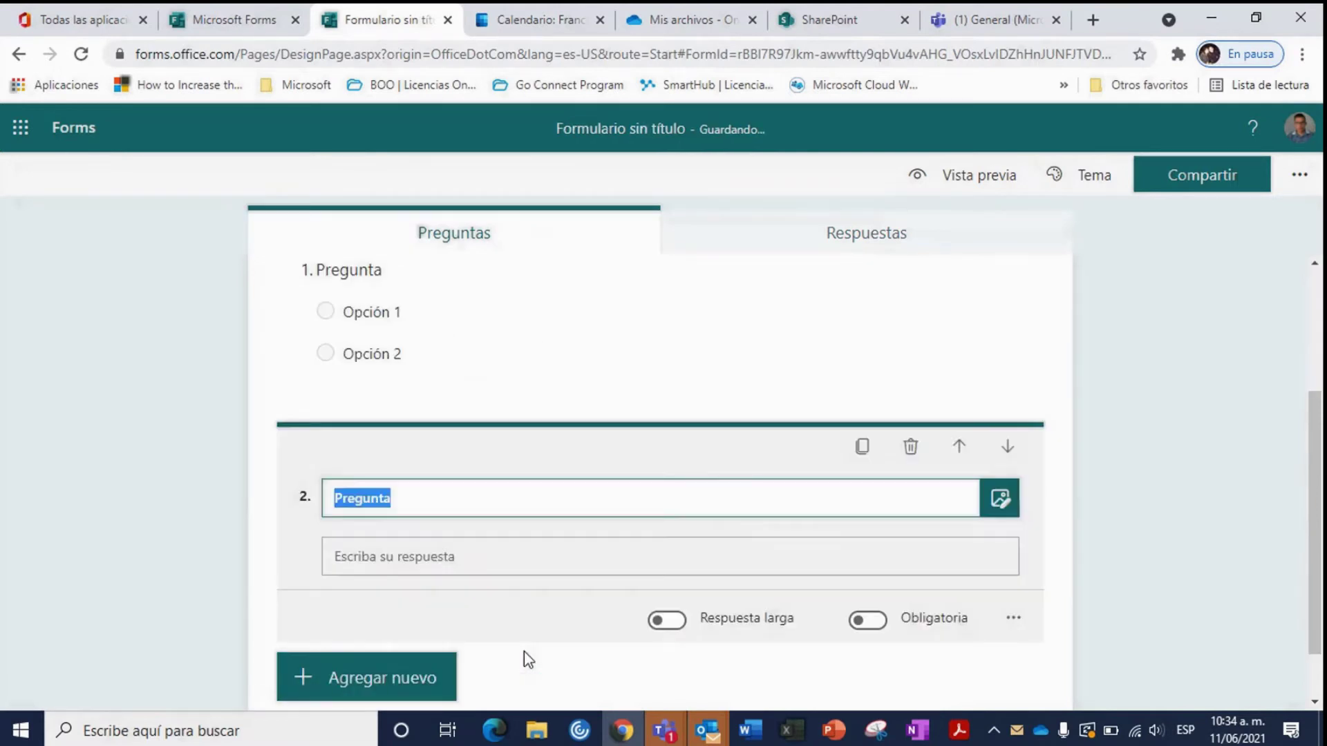
type("¿")
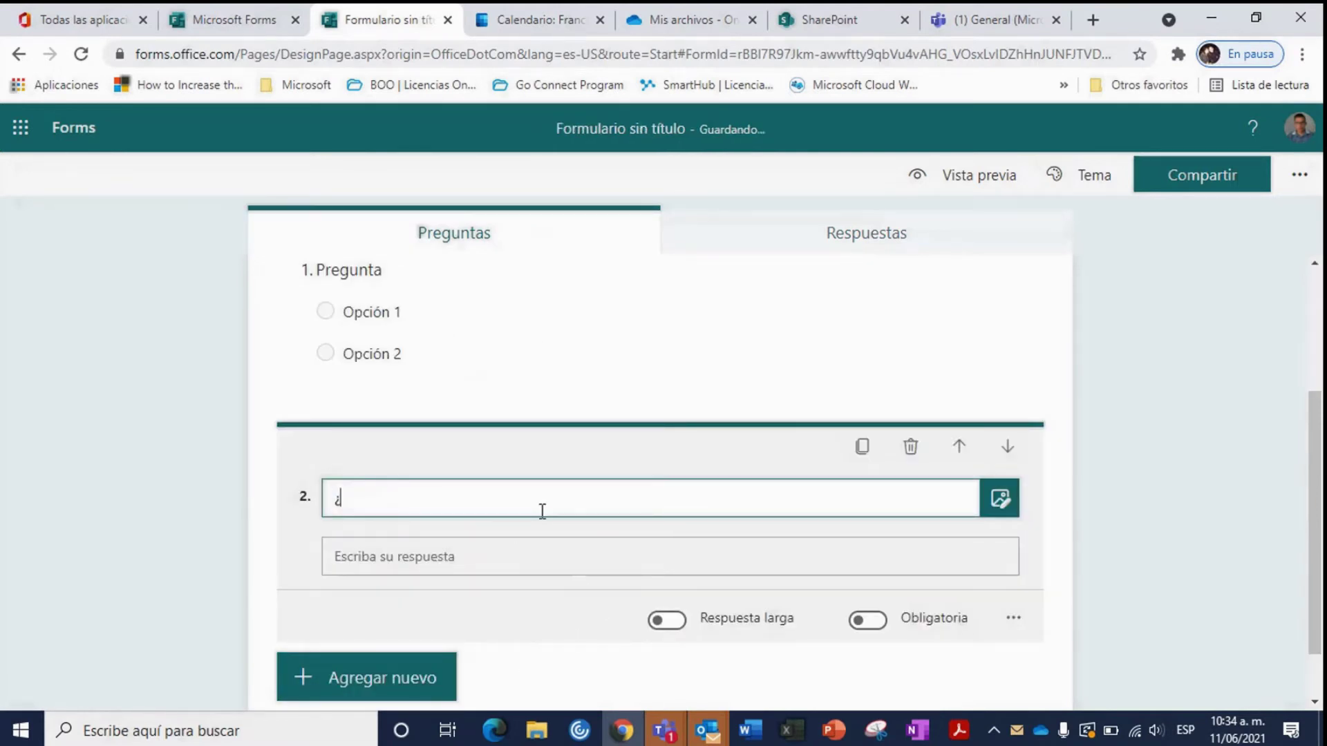
type("Q")
type("ue")
type(" es")
key("BackSpace")
key("BackSpace")
key("BackSpace")
key("BackSpace")
type("é")
type("Fro")
type("ma")
key("BackSpace")
type("=")
key("BackSpace")
type("?")
left_click(581, 549)
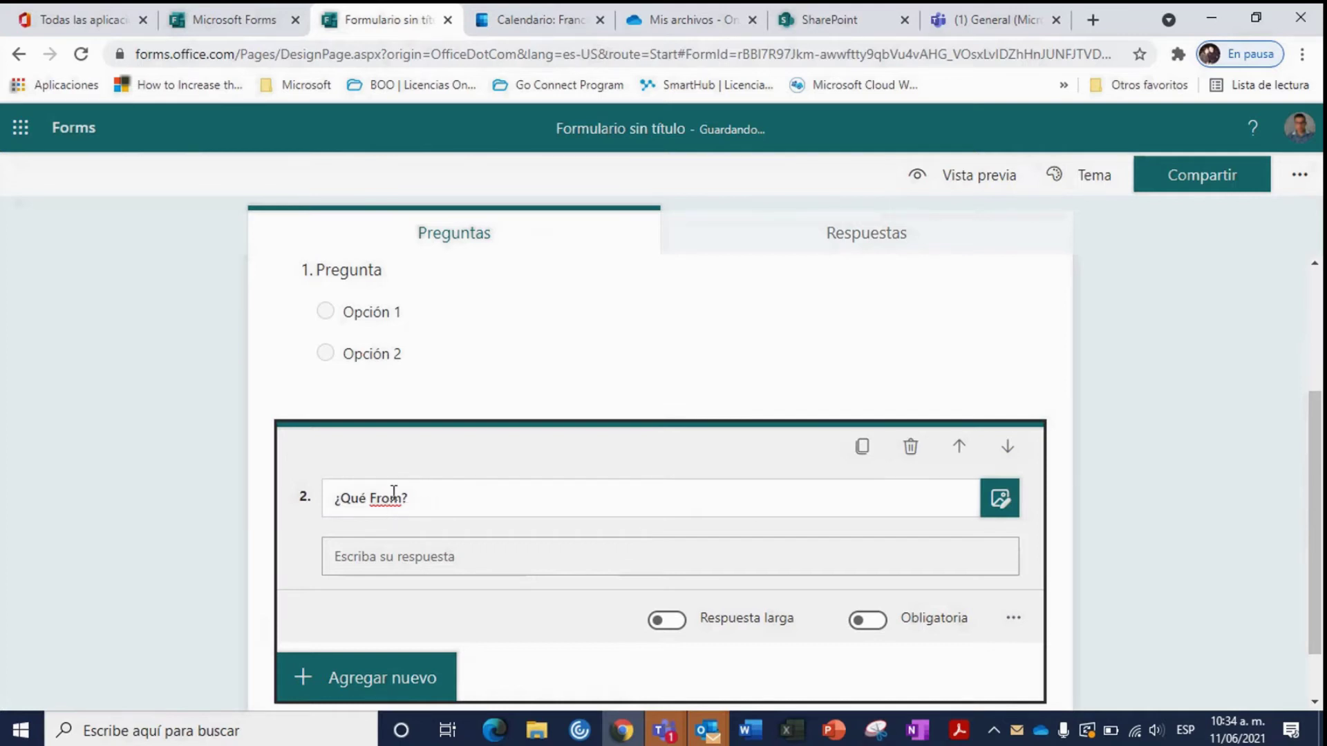
Correct the second question's wording to "¿Qué es Forms?" and make its answer required.
triple_click(373, 497)
left_click(372, 497)
type("es")
left_click(413, 500)
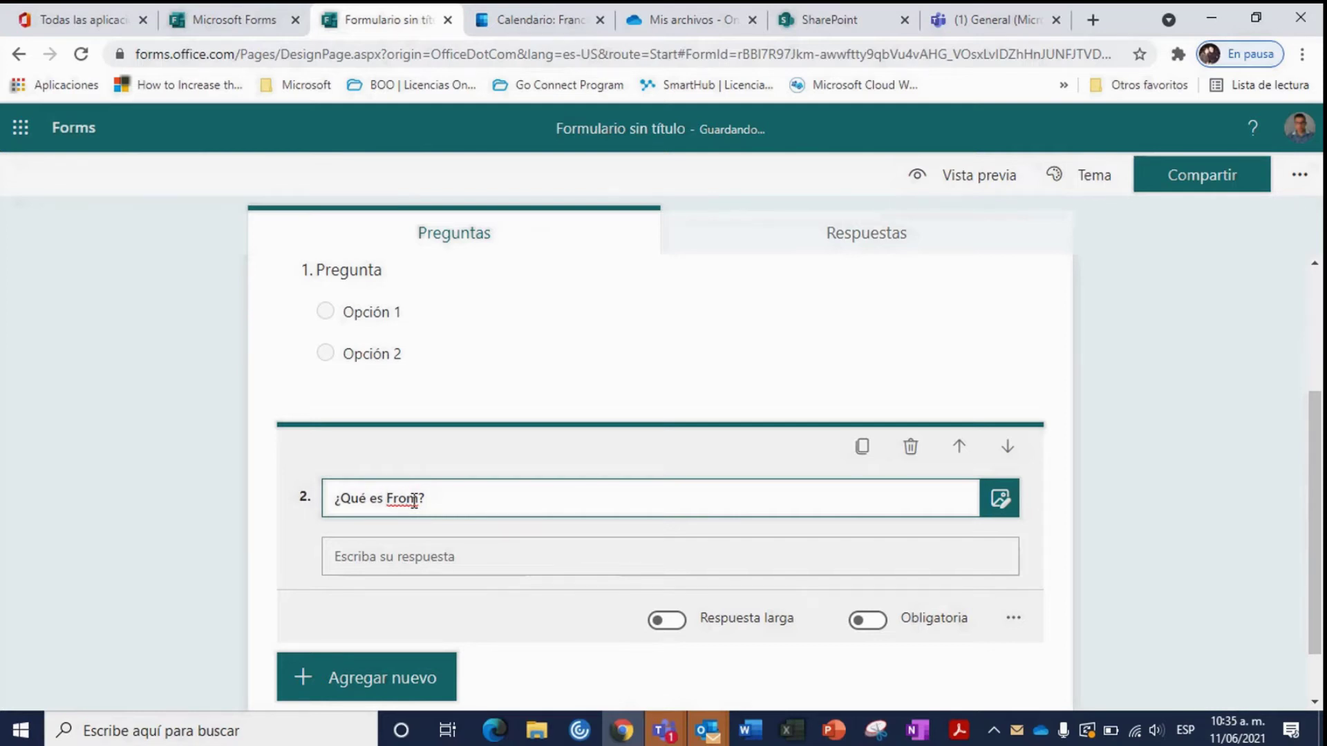
scroll(413, 500, "down", 1)
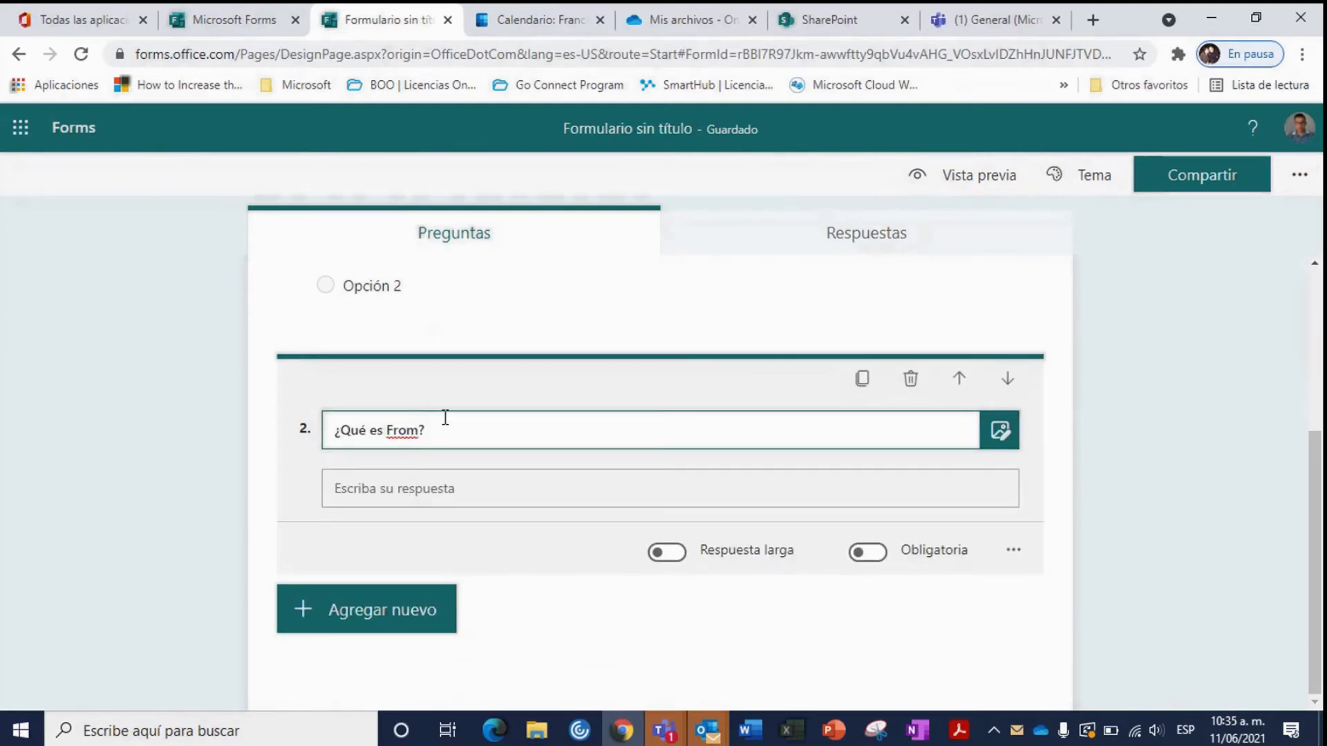
key("BackSpace")
key("BackSpace")
key("BackSpace")
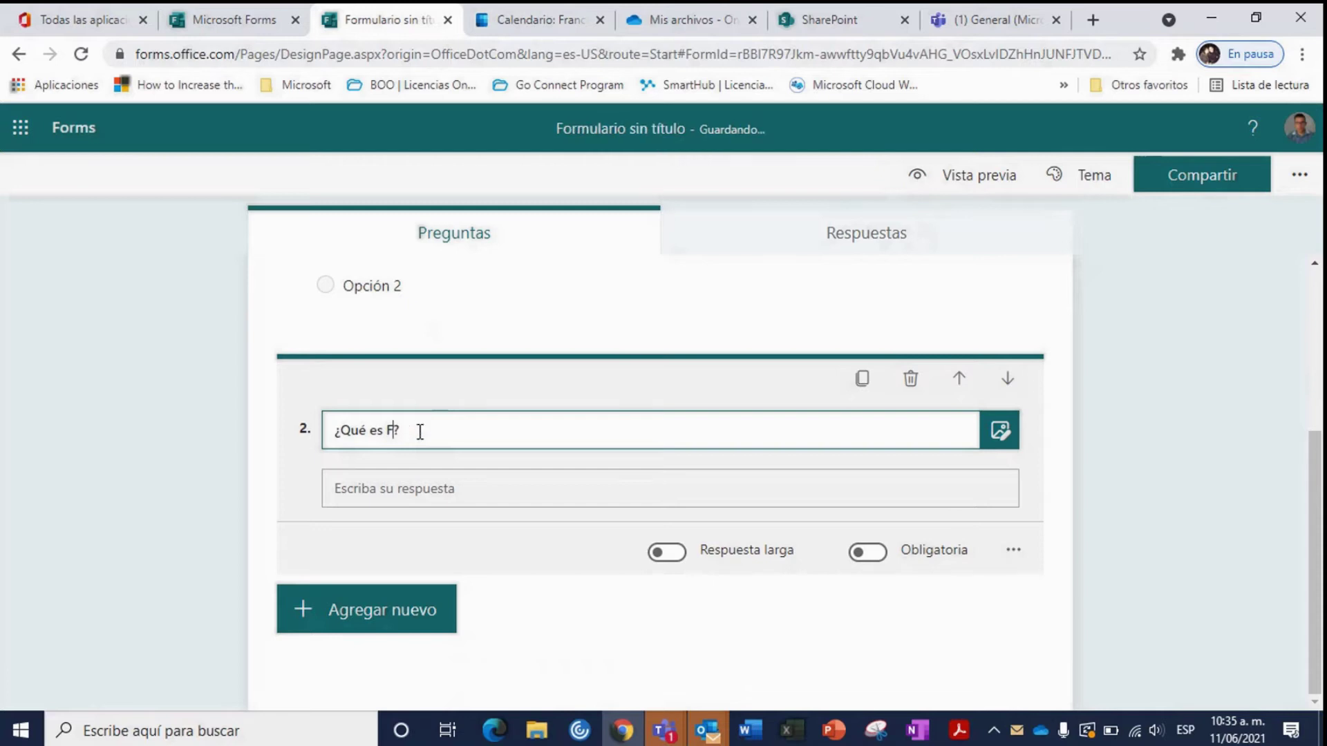
type("orms")
left_click(735, 495)
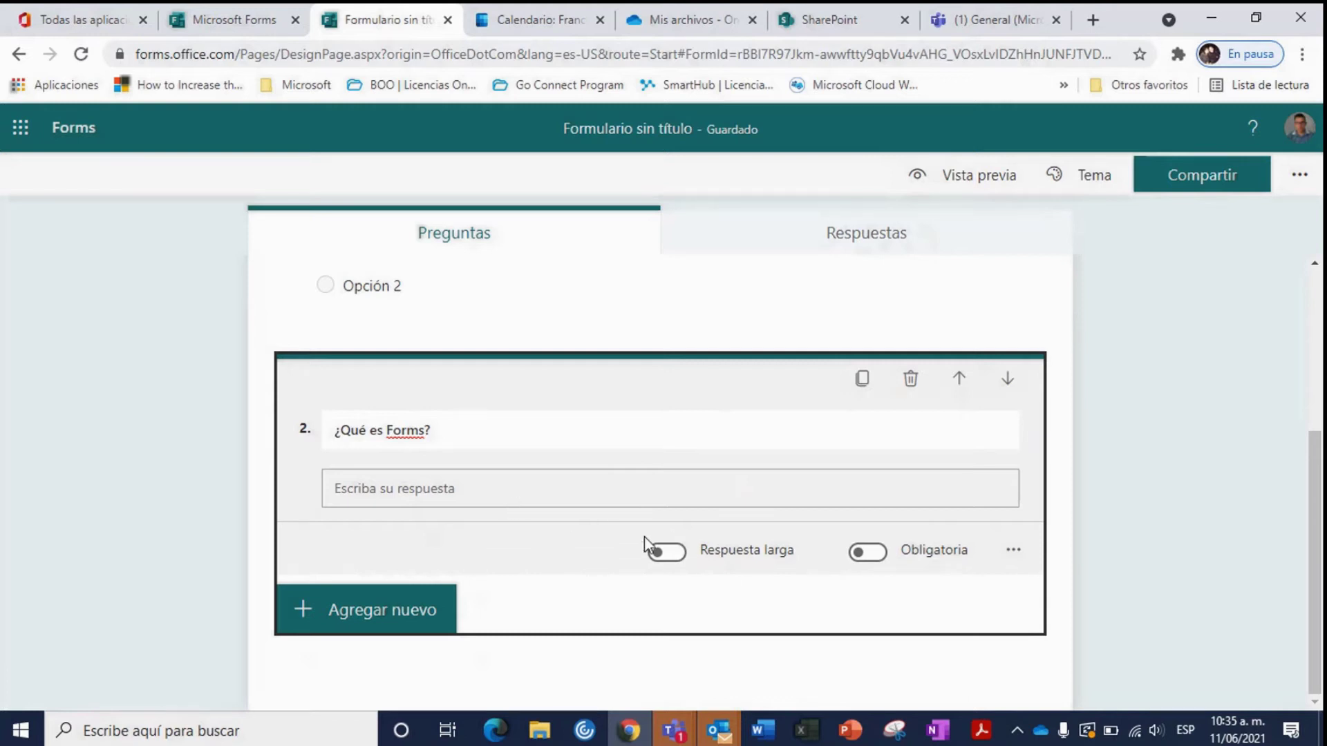
left_click(869, 553)
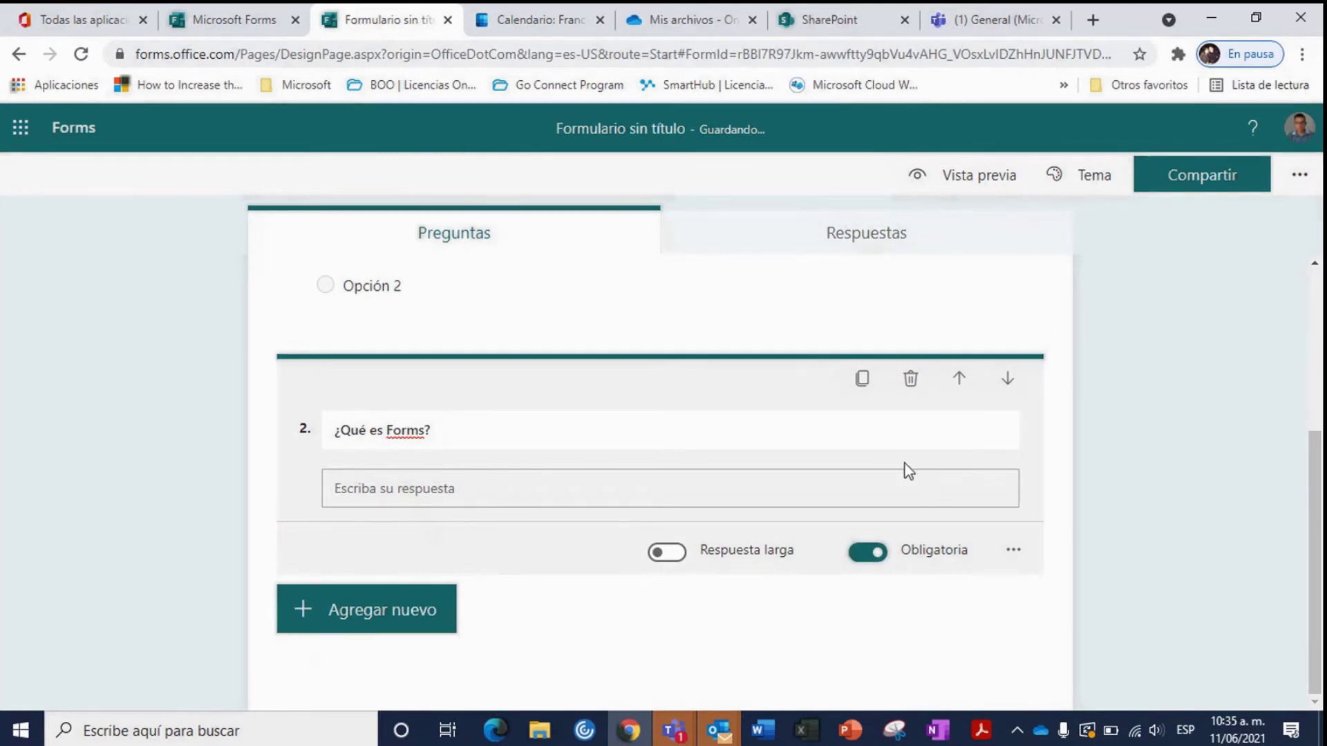
Preview the form and fill in trial answers: Opción 1 for question 1 and "Un servicio de formulario" for question 2.
mouse_move(794, 430)
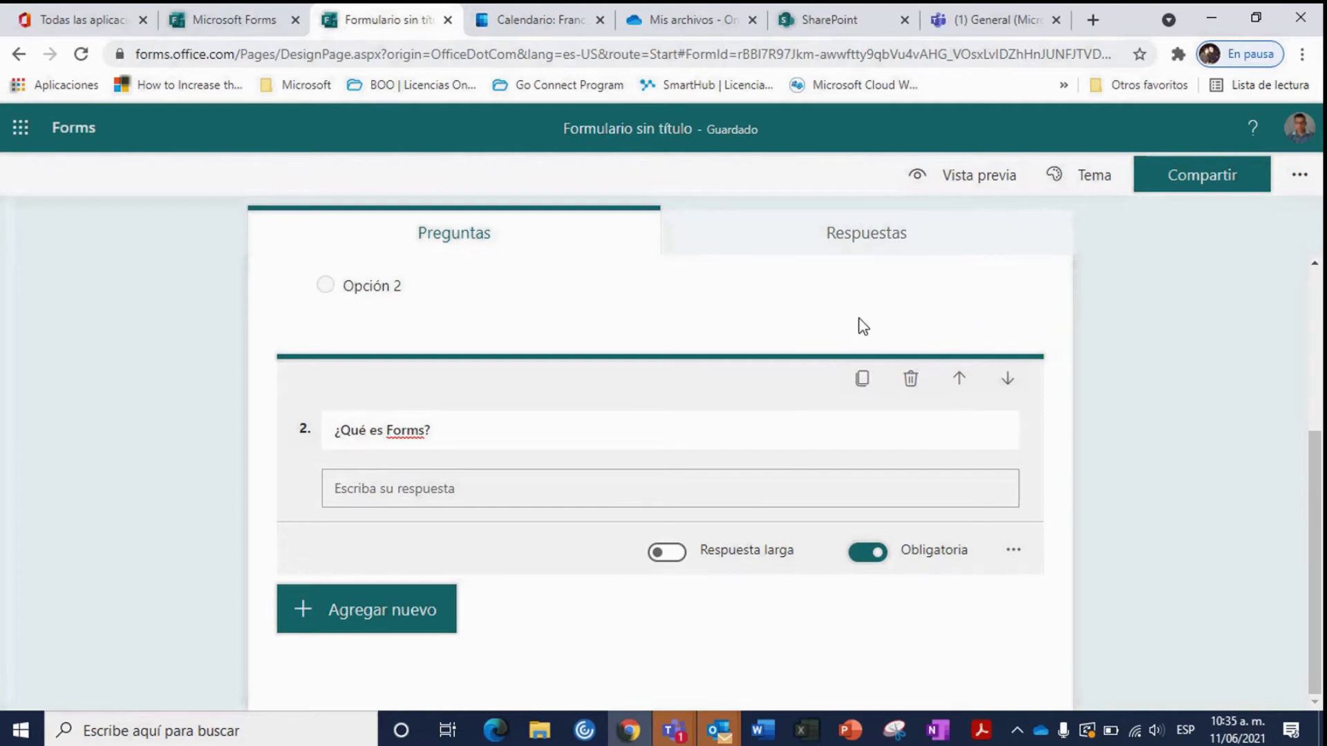
left_click(981, 183)
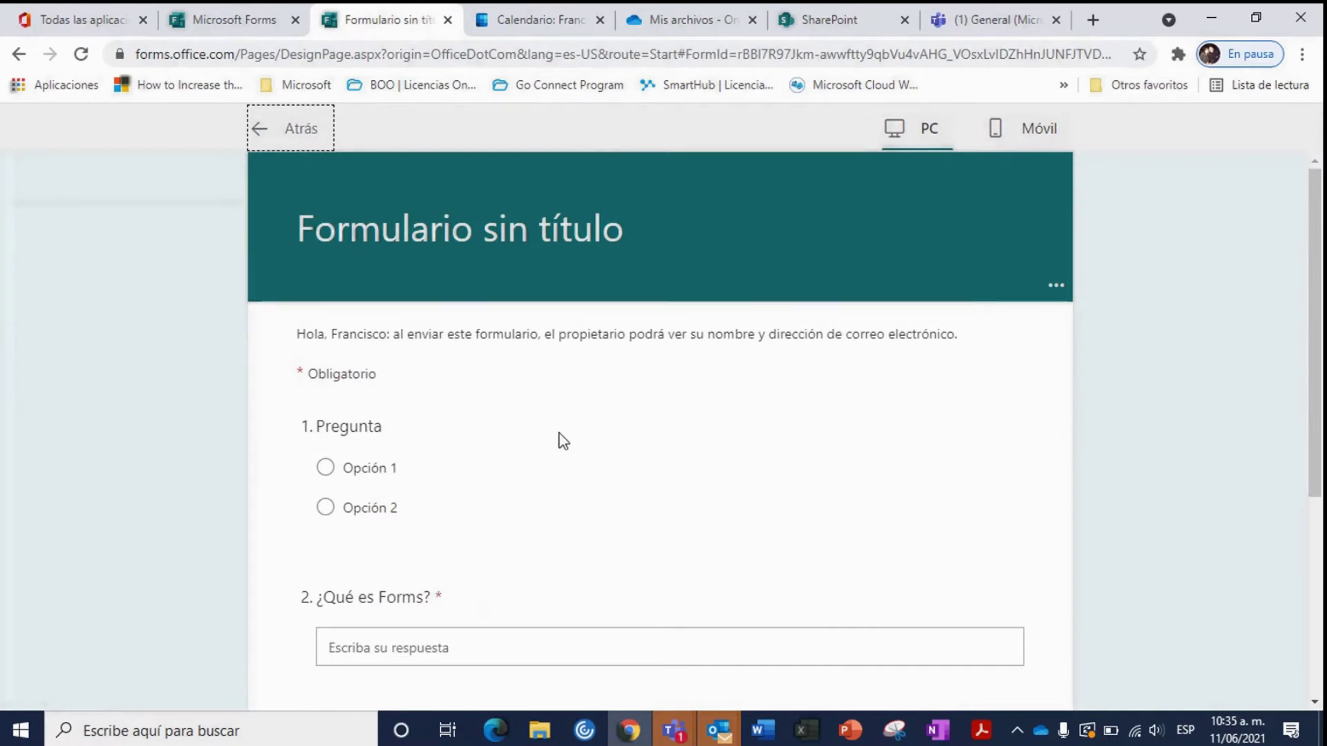
left_click(331, 466)
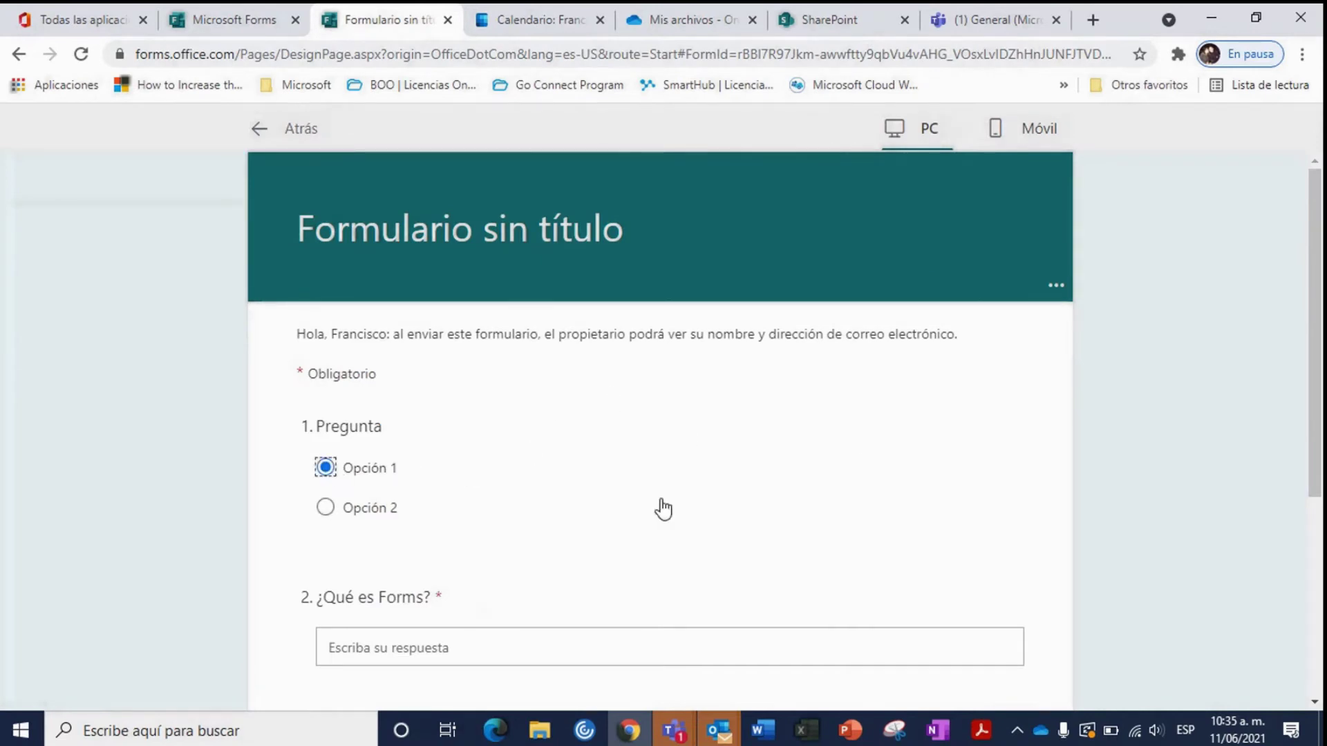
left_click_drag(1315, 442, 1319, 567)
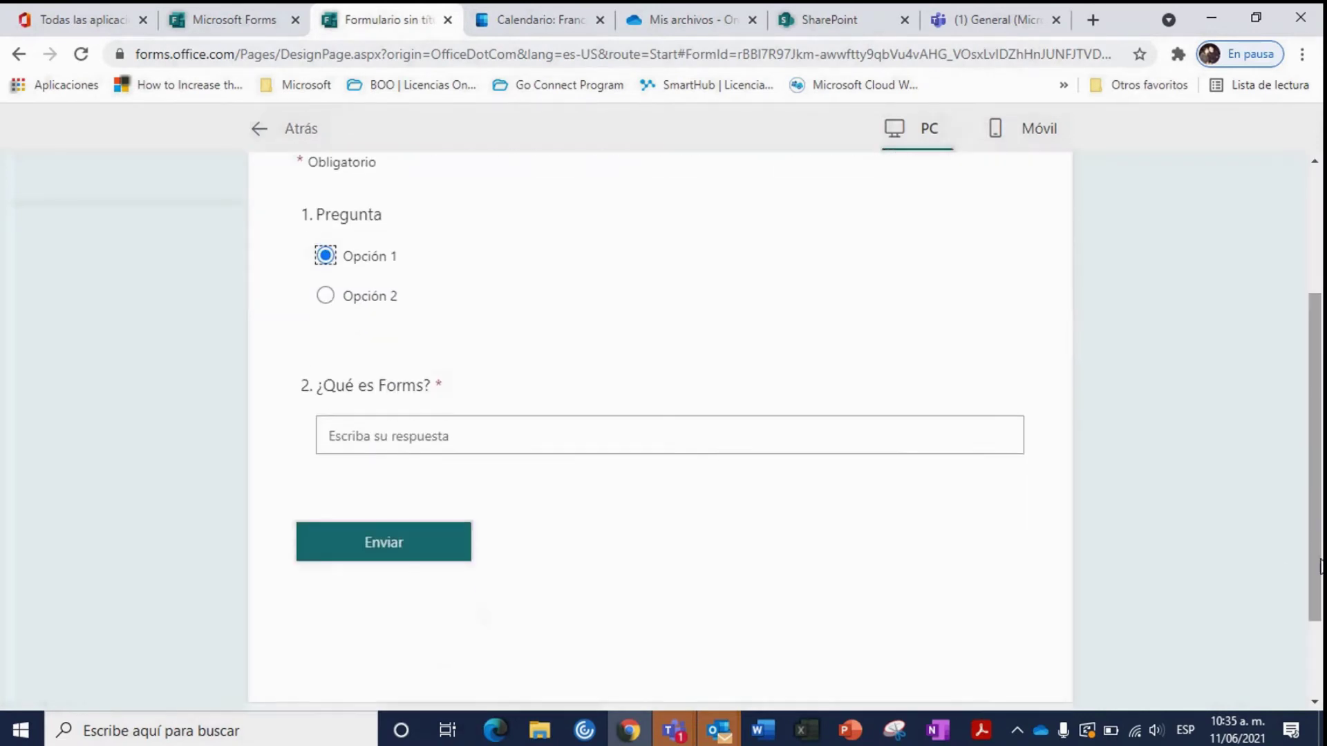
left_click(500, 436)
type("Examinando.")
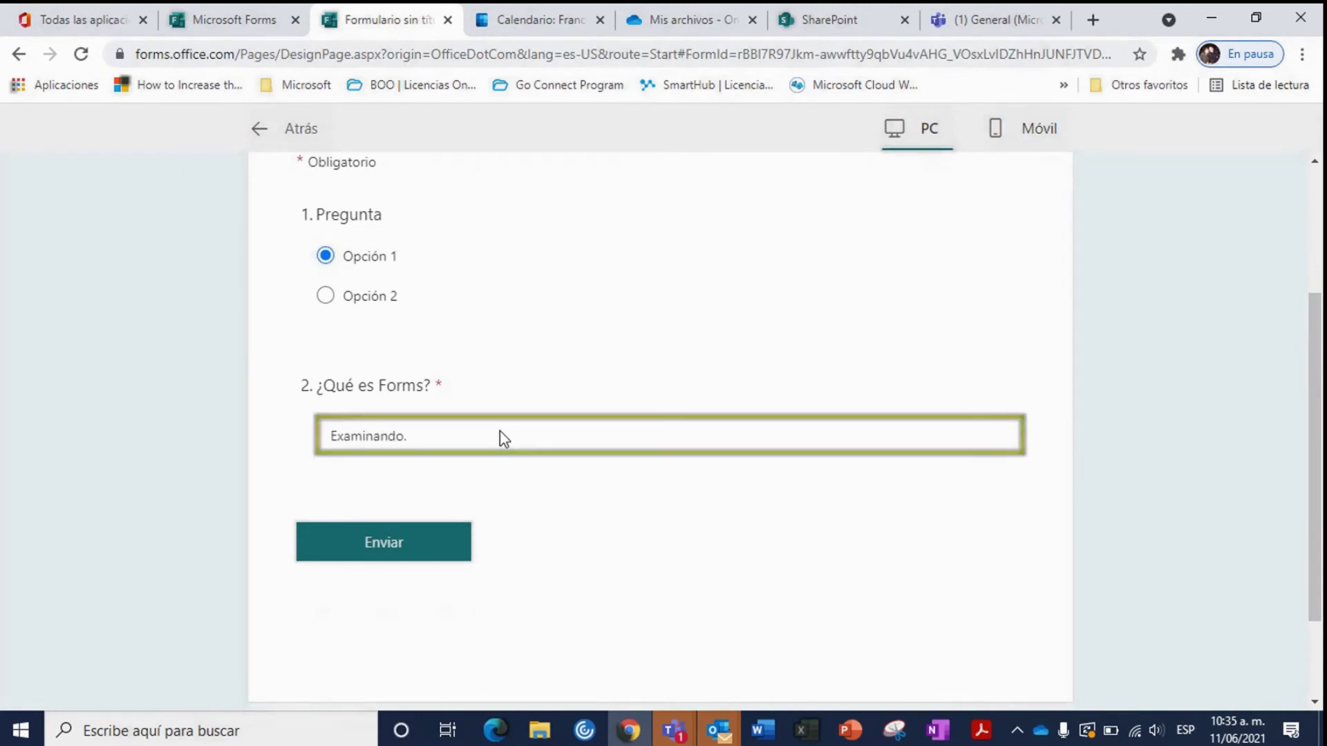
left_click(502, 435)
type("Un ser")
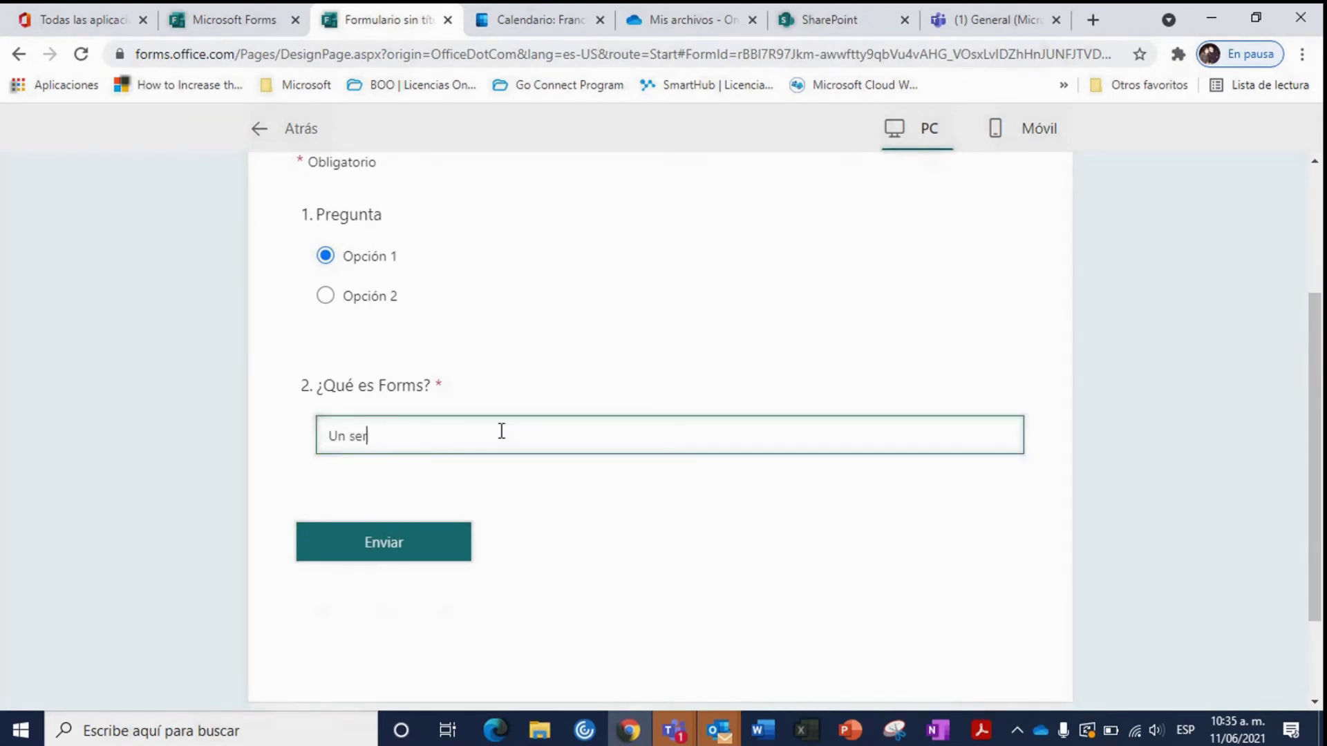
type("vicio de d")
key("BackSpace")
type("formulario")
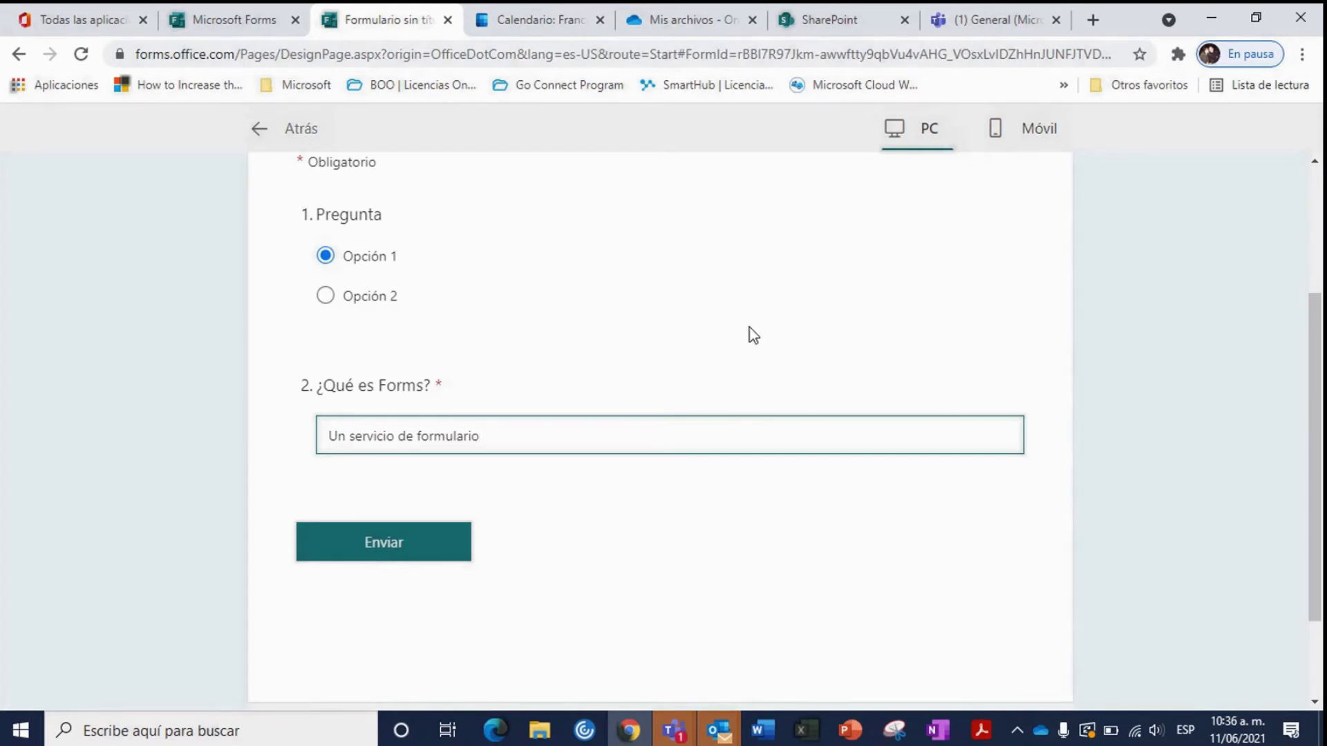
Examine the form in the mobile preview, switch back to the PC preview, and return to editing the questions.
left_click_drag(1314, 383, 1315, 259)
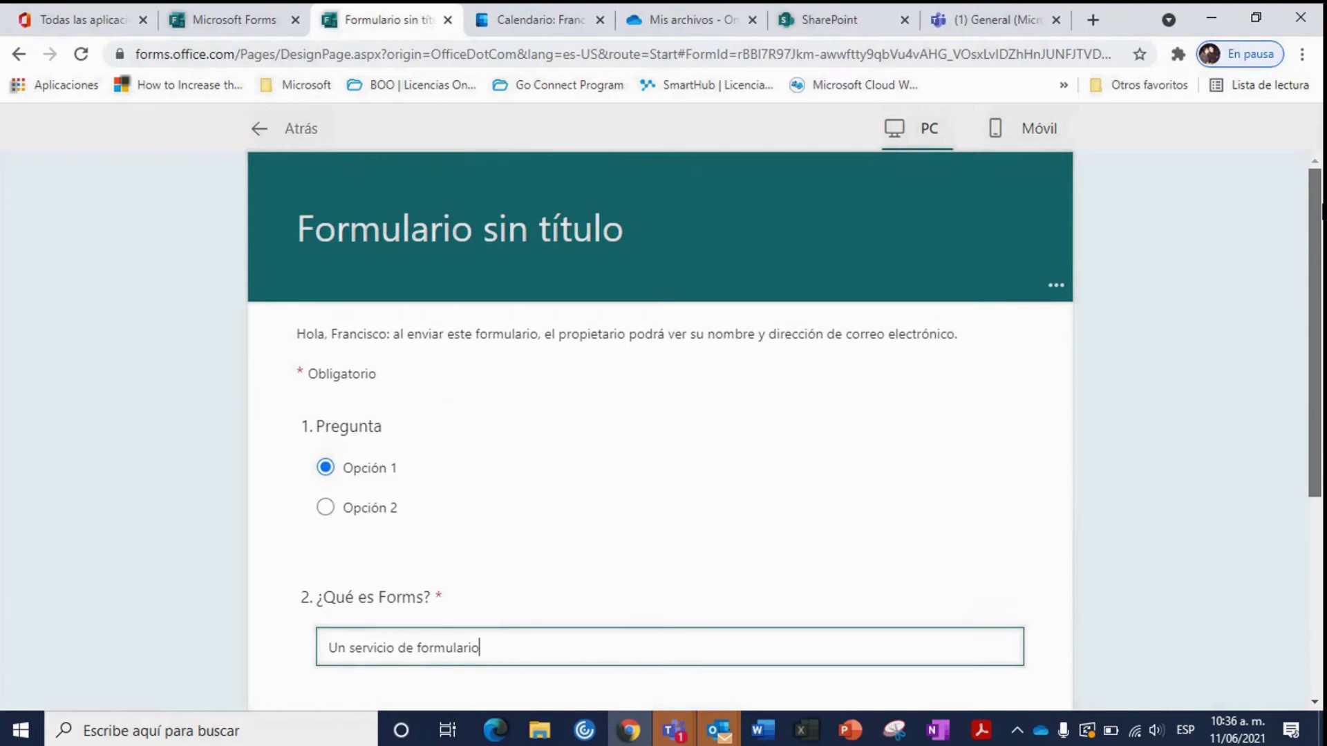
left_click(1030, 139)
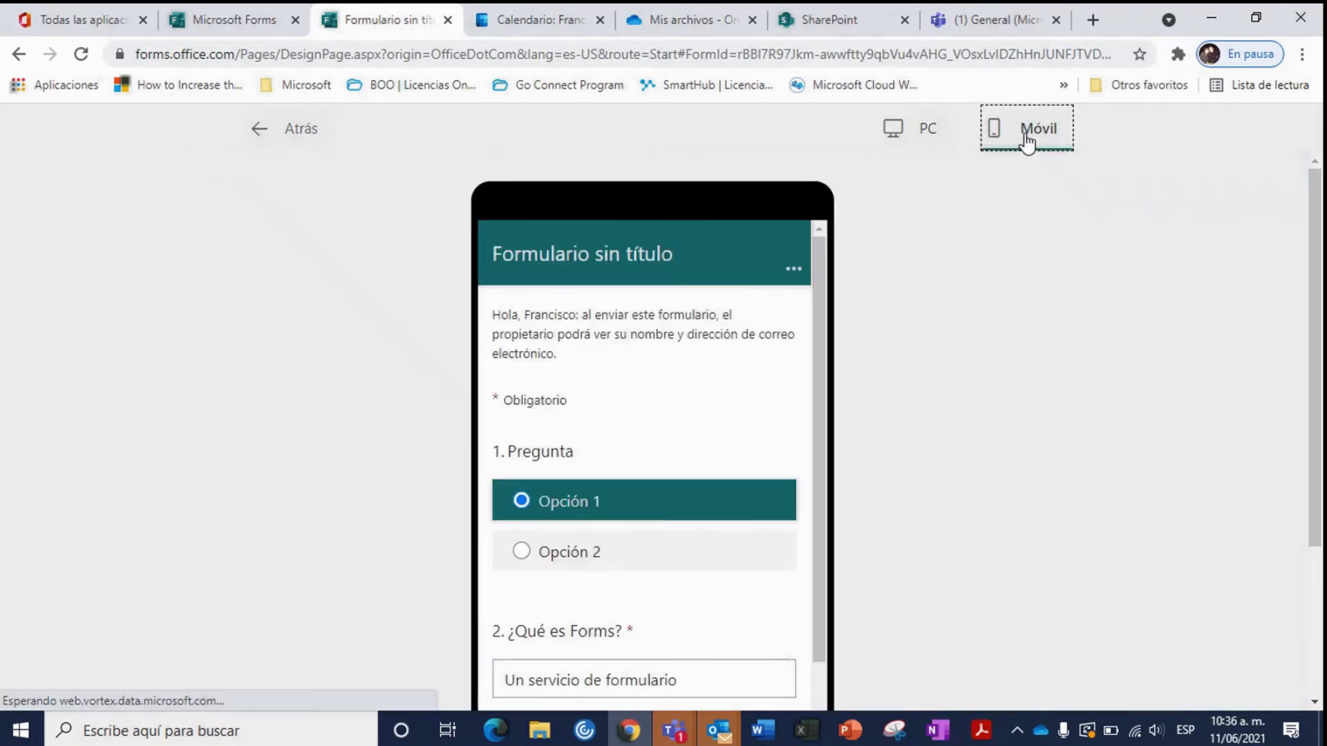
left_click_drag(823, 305, 819, 268)
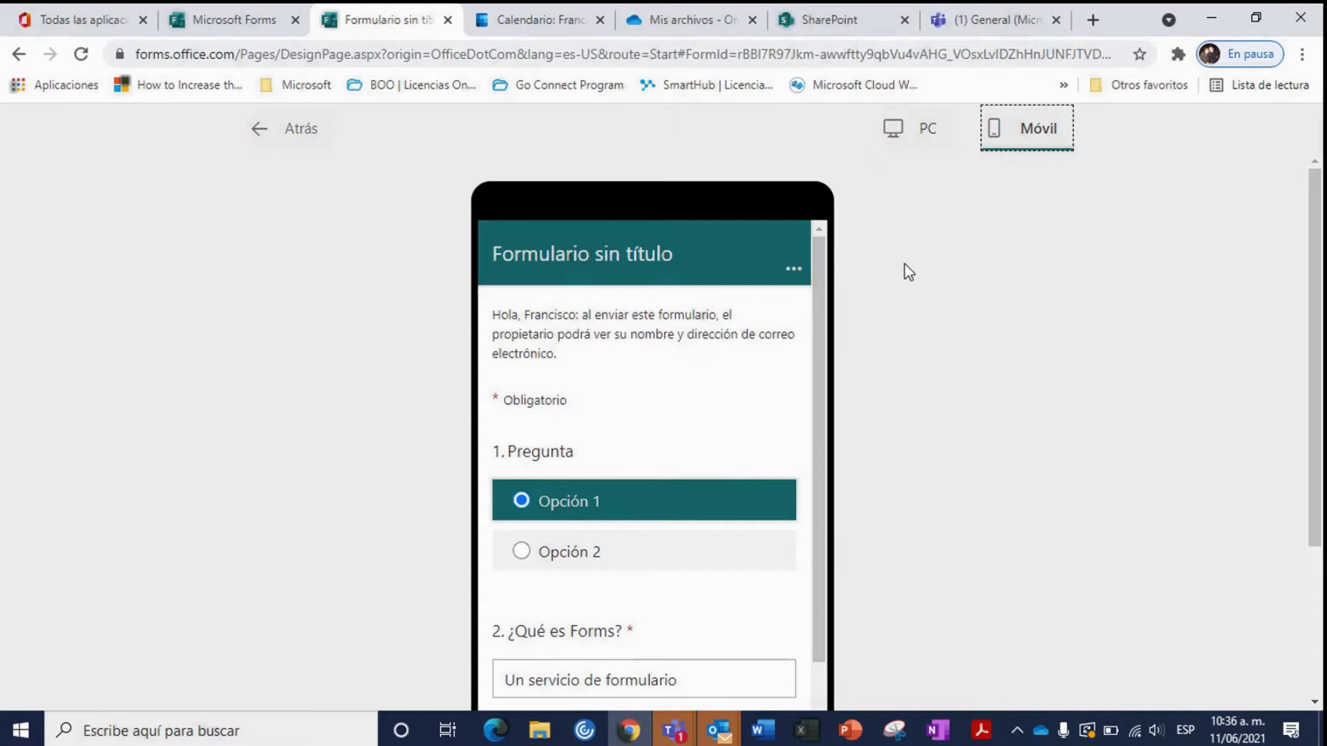
left_click(896, 129)
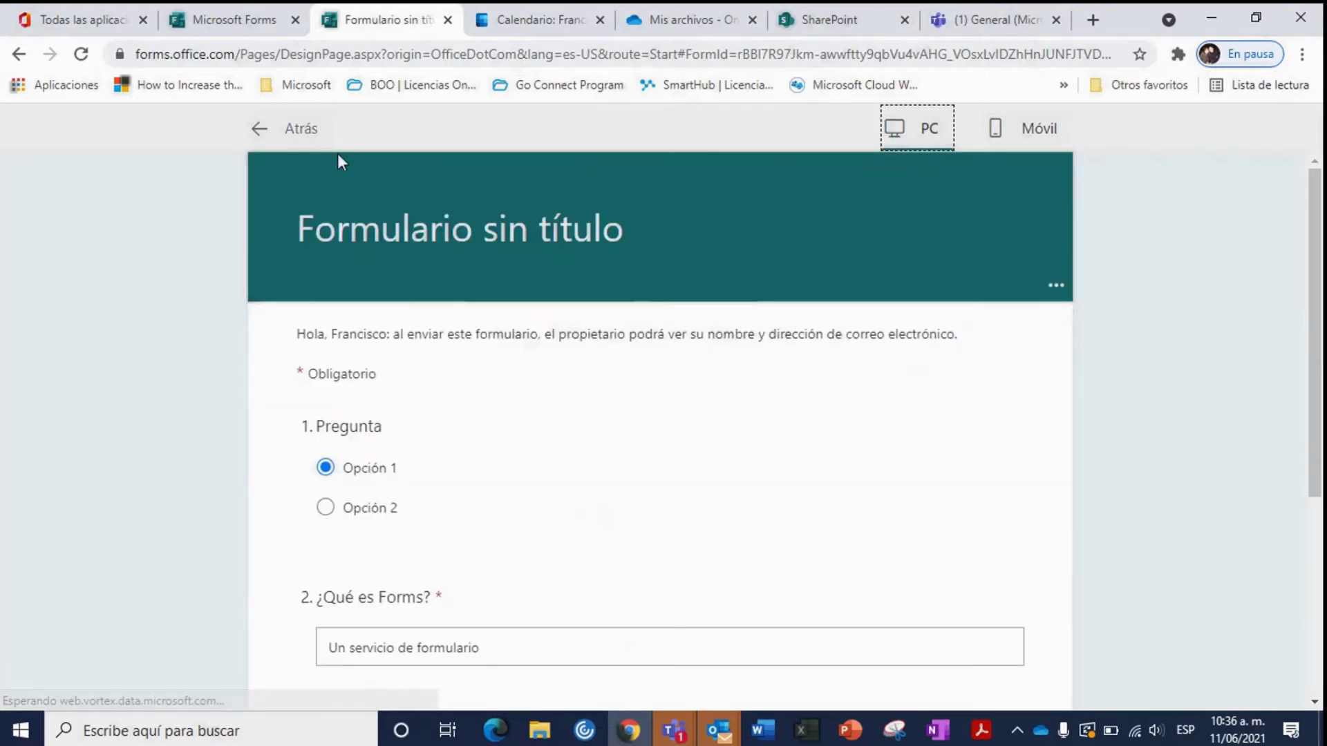
left_click(260, 129)
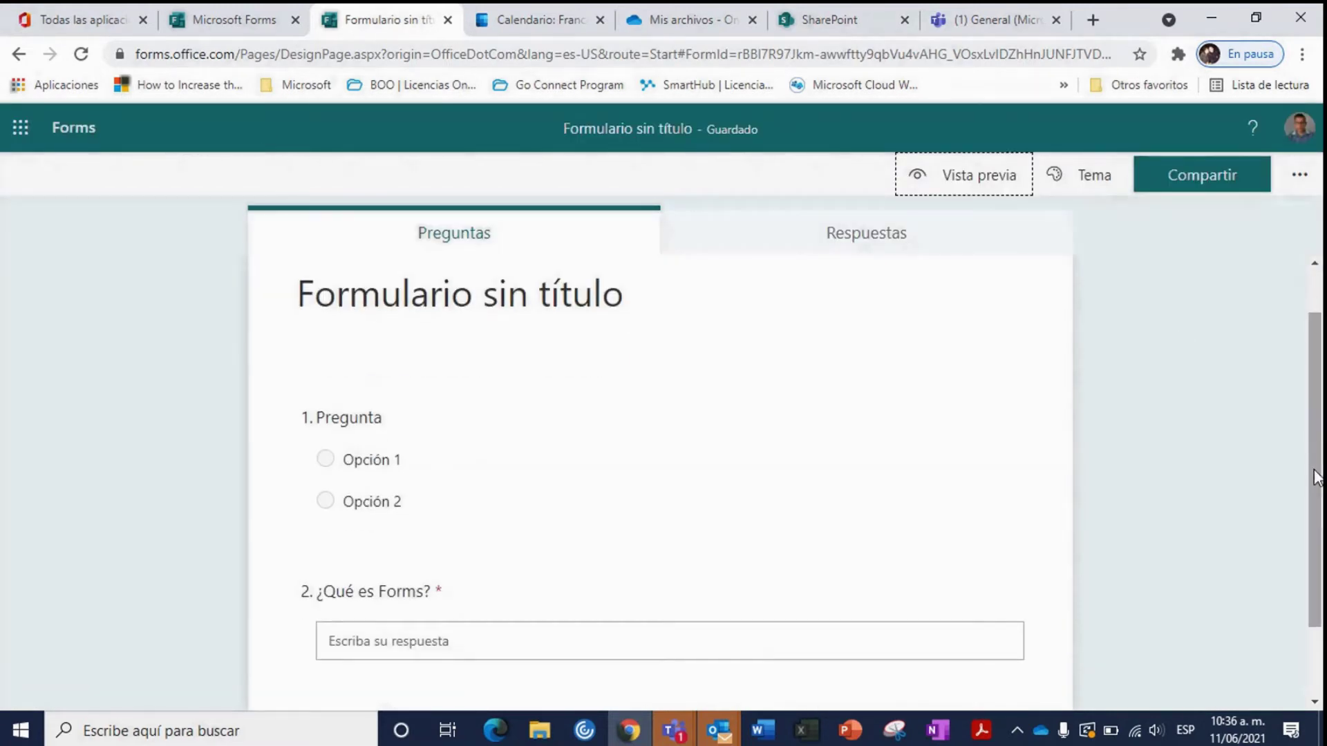
scroll(1316, 483, "down", 2)
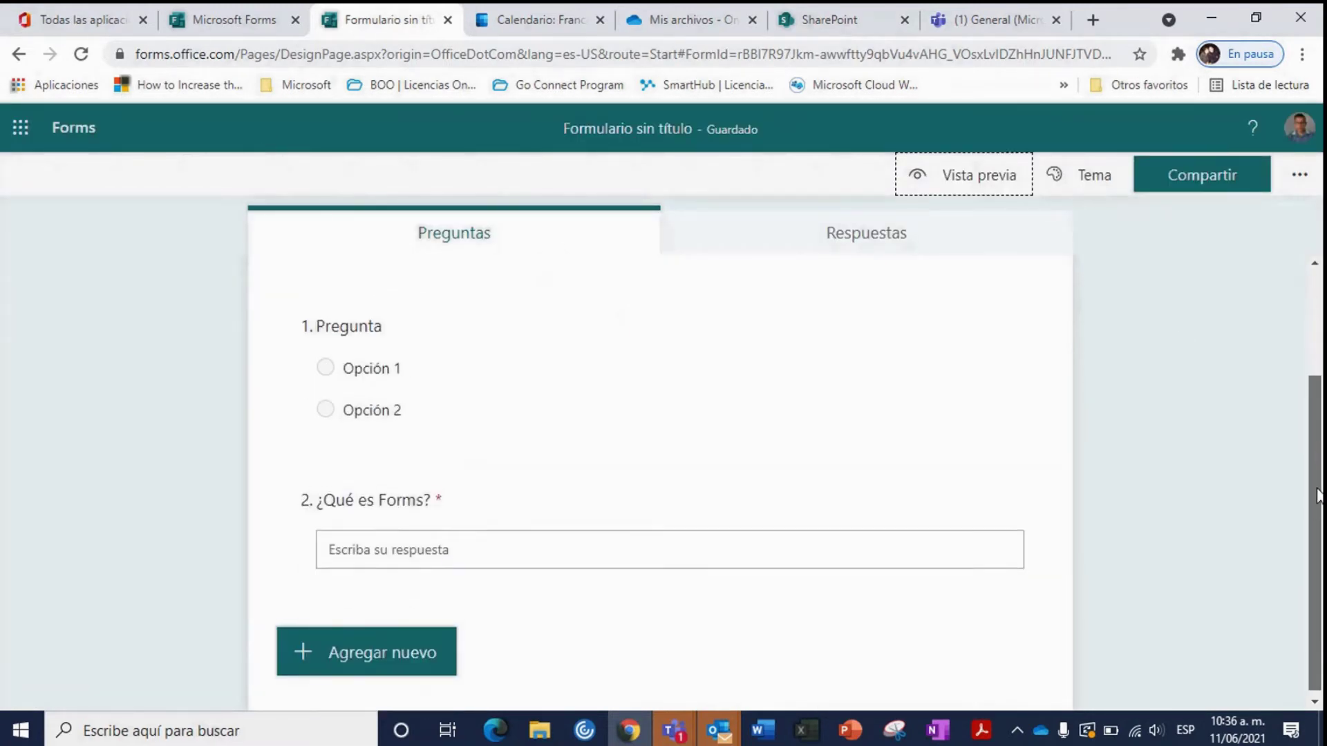
Add a rating question as the third question, set its symbol to Número and keep its answer required.
left_click(416, 648)
left_click(665, 655)
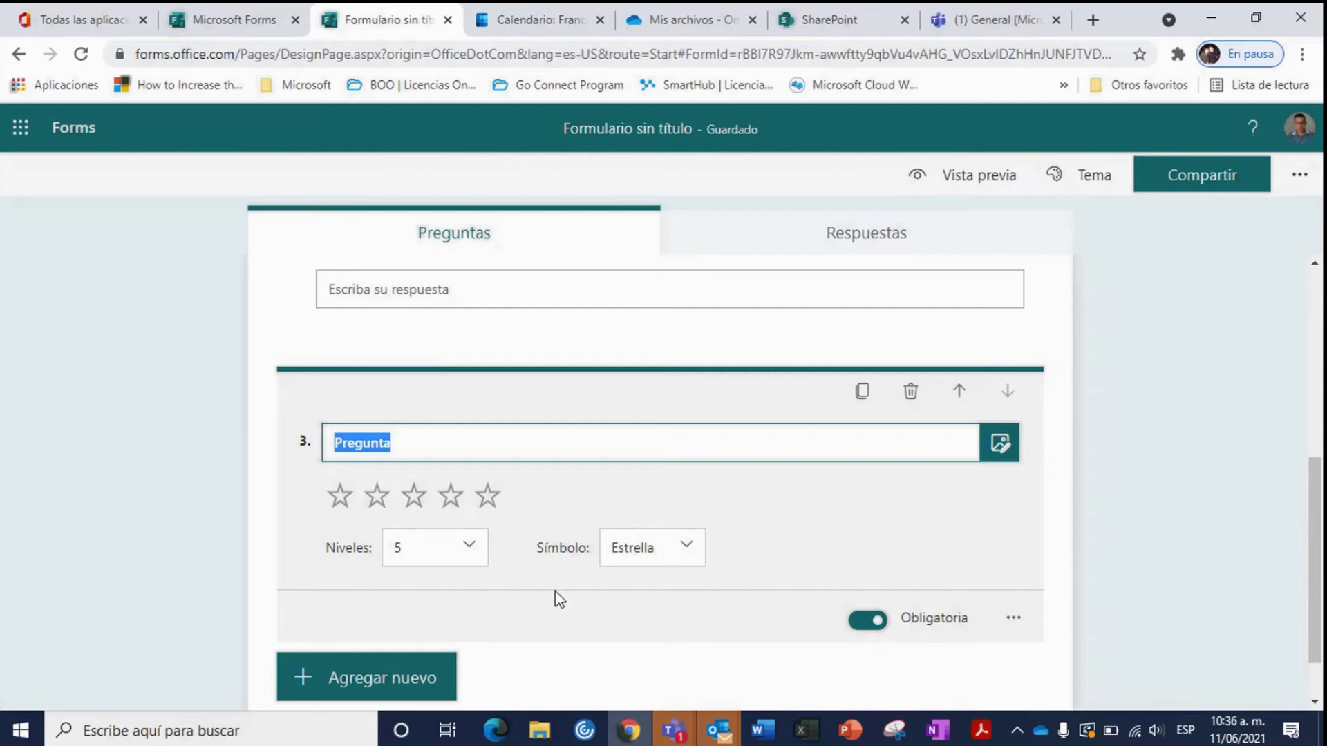
left_click(474, 558)
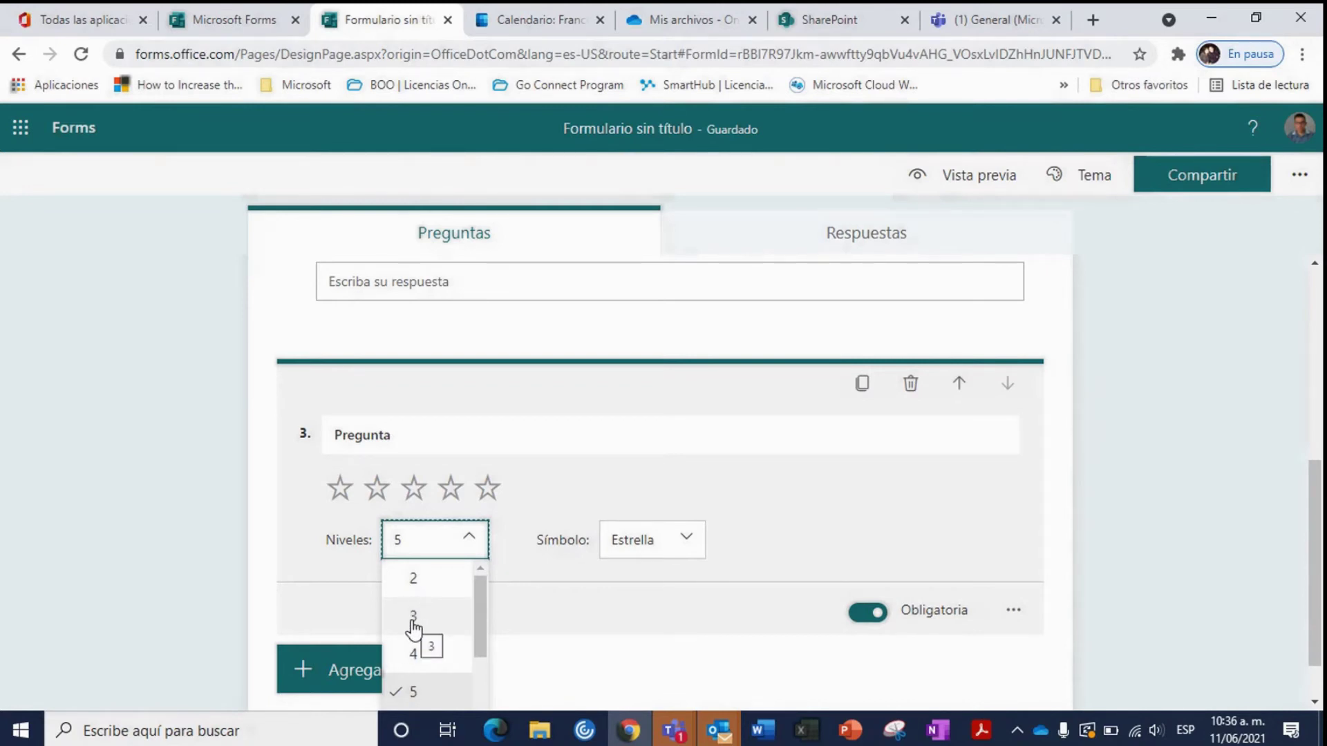
left_click(684, 544)
left_click(670, 578)
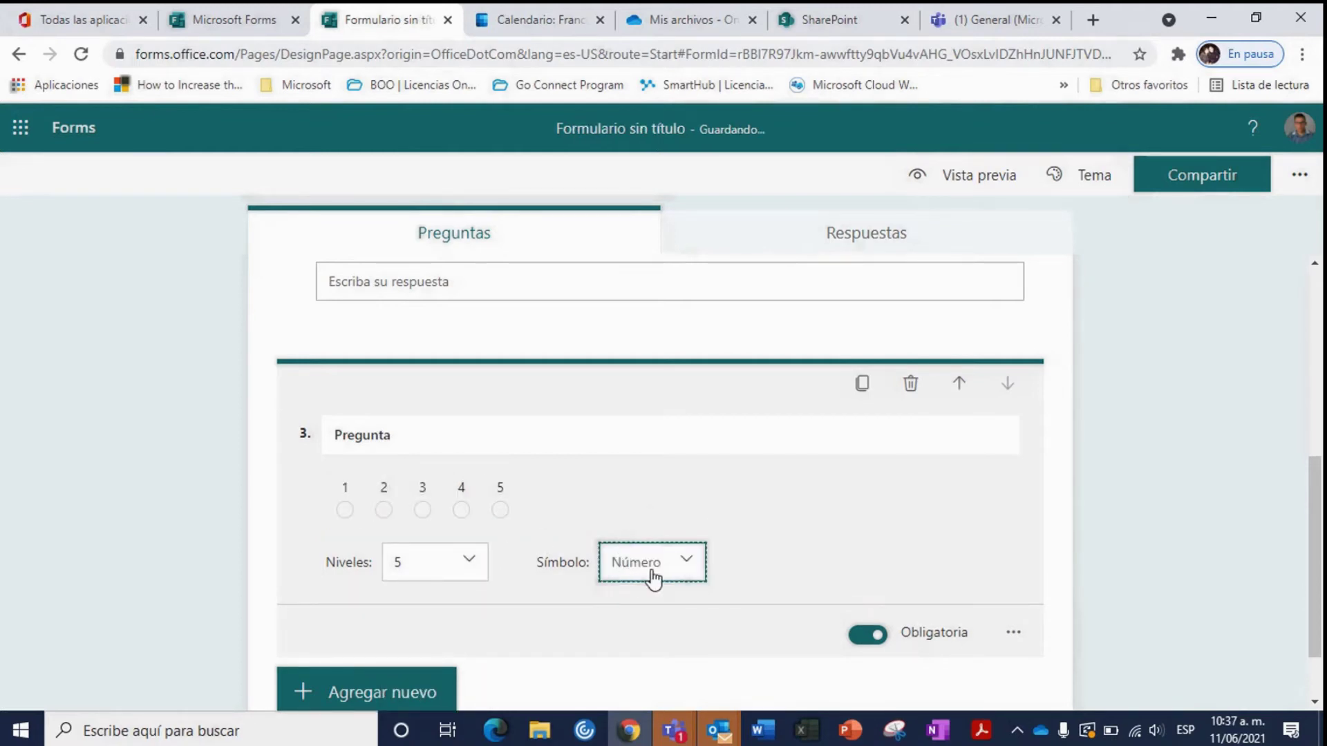
left_click(686, 565)
left_click(686, 565)
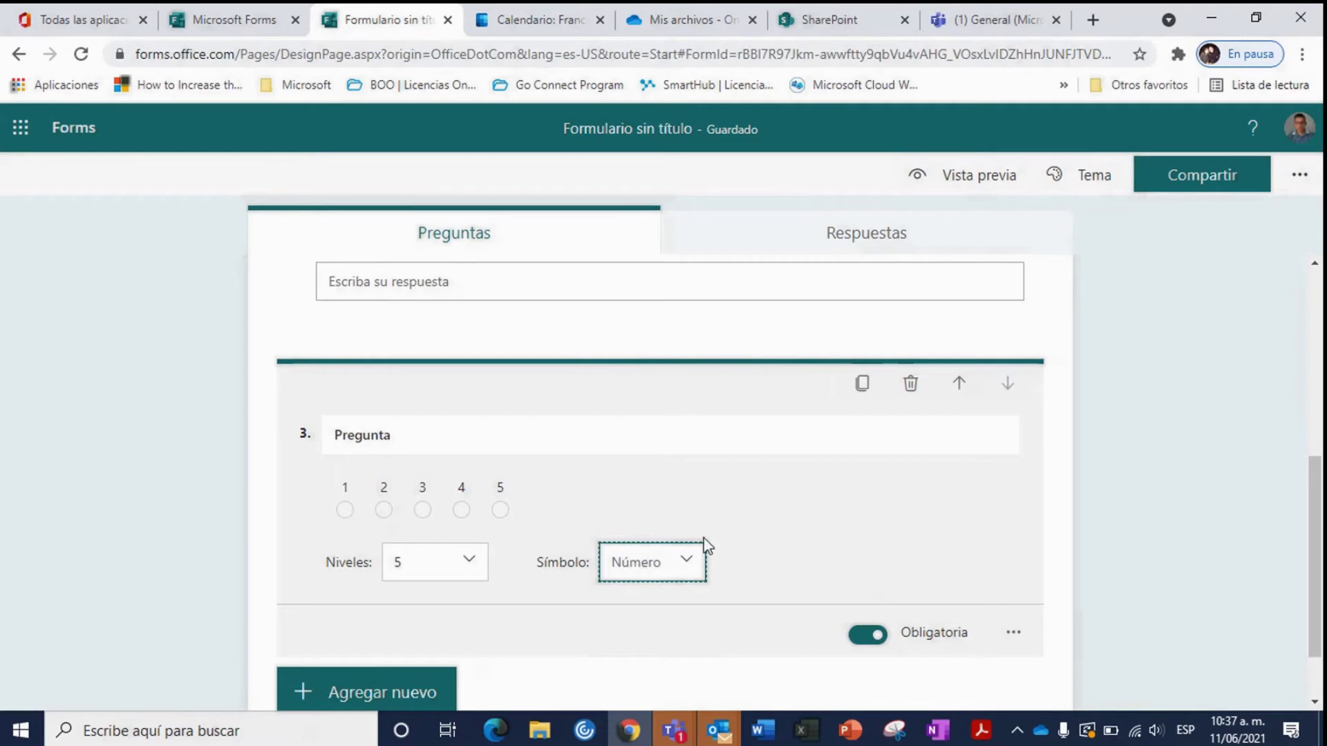
left_click(873, 641)
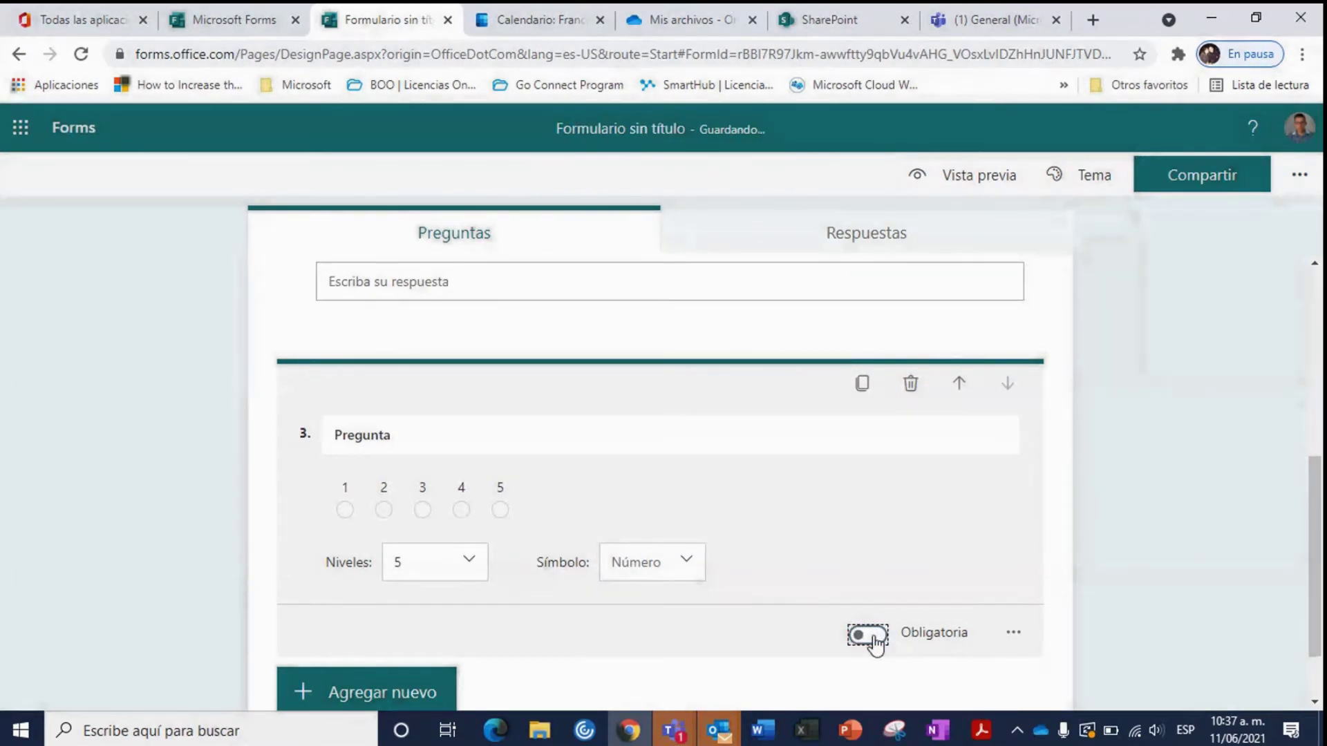
left_click(874, 641)
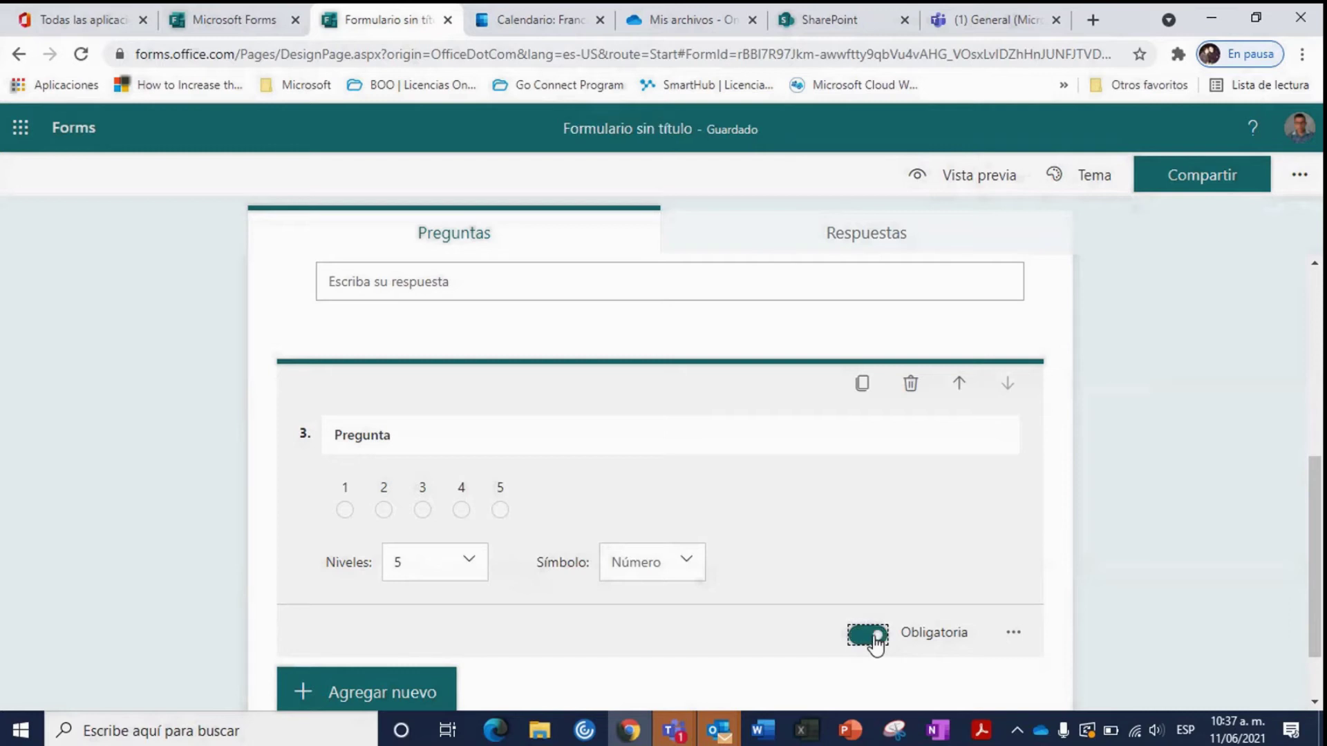
Add a date question as the fourth question and check which additional options it offers.
left_click(1315, 511)
left_click(409, 667)
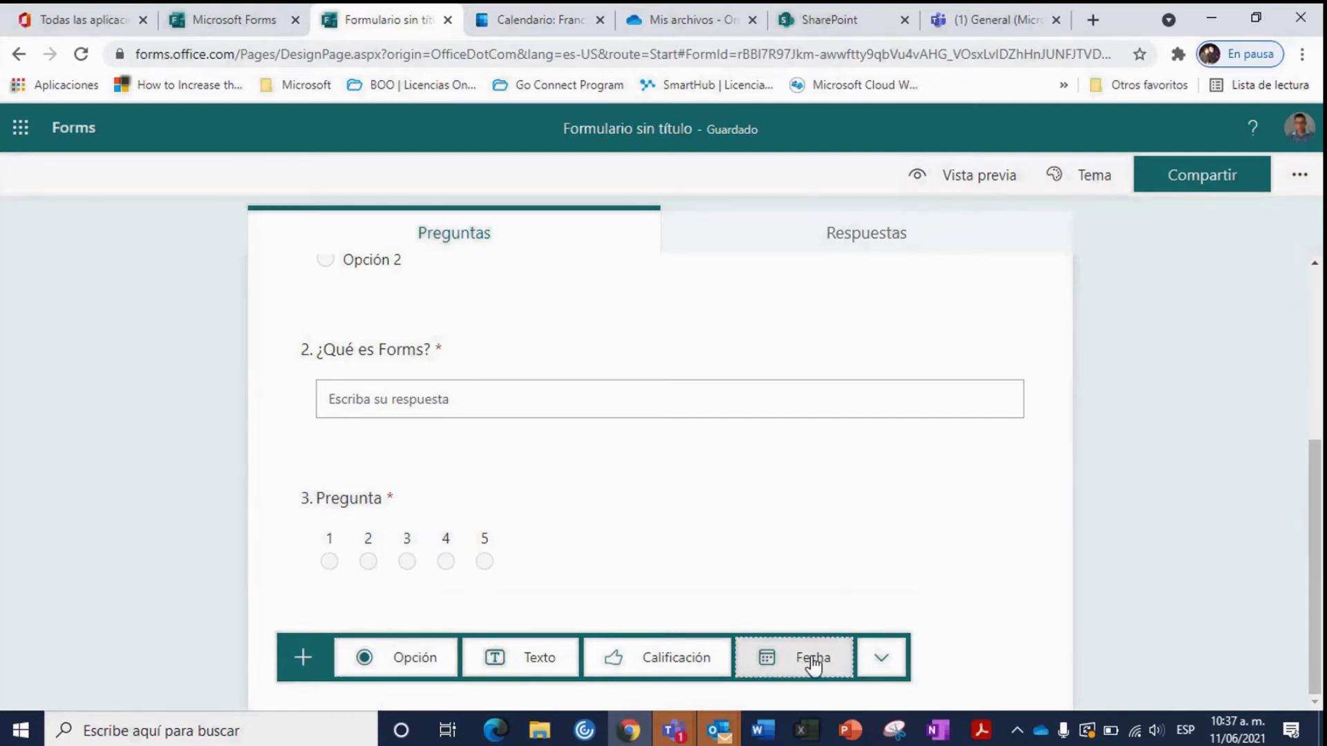
left_click(802, 656)
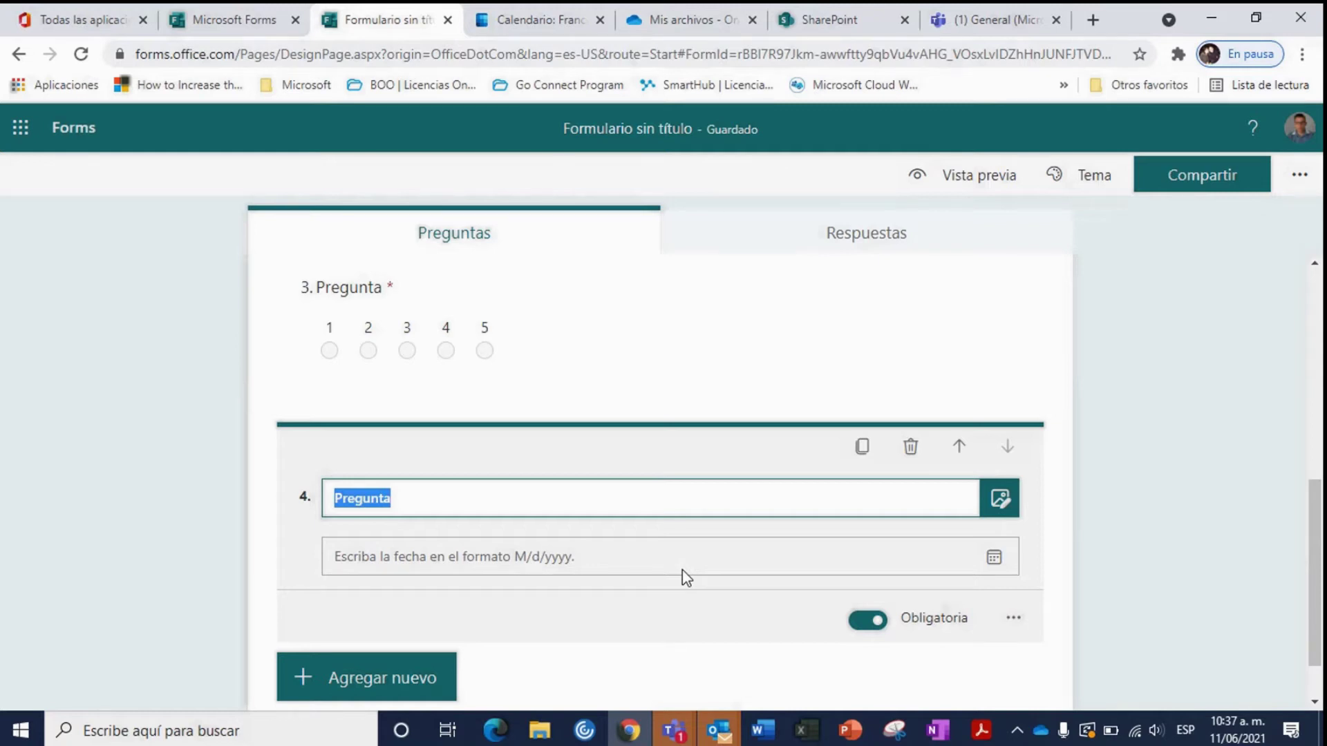
left_click(1013, 617)
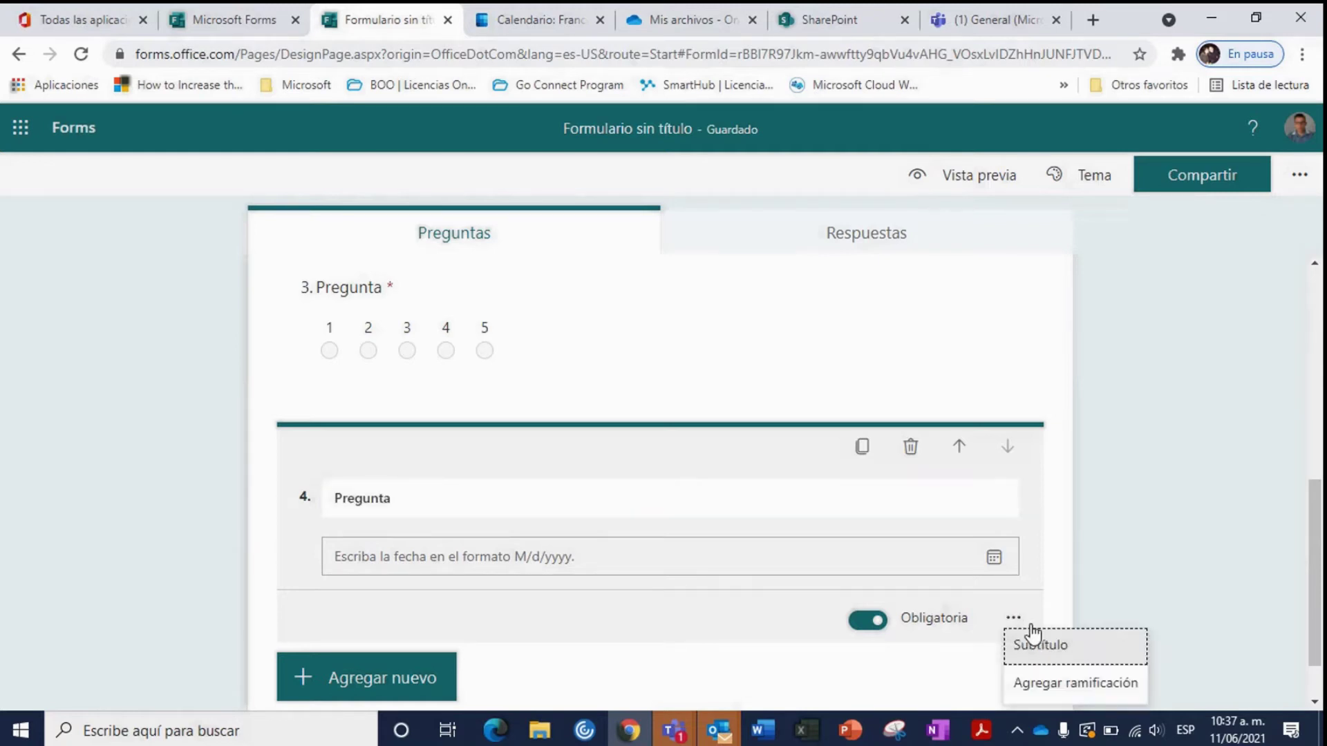
left_click(1301, 568)
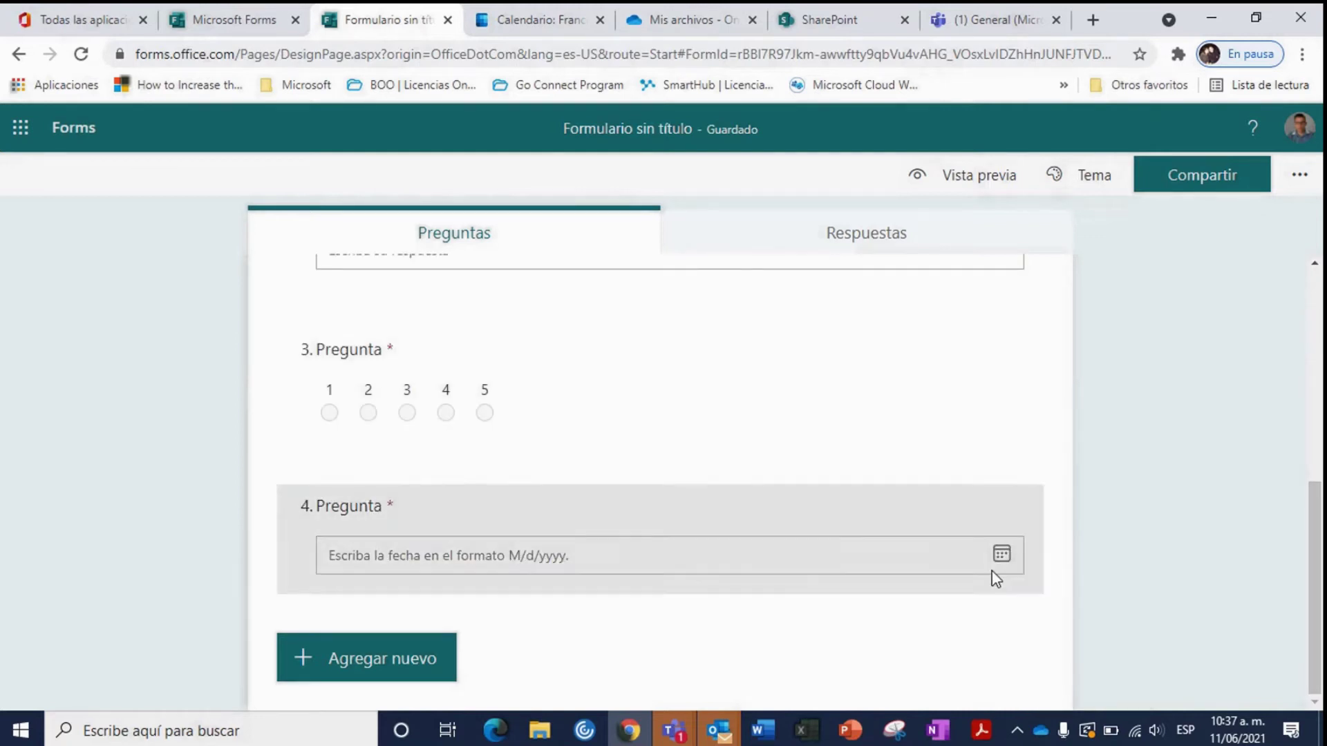
left_click(993, 572)
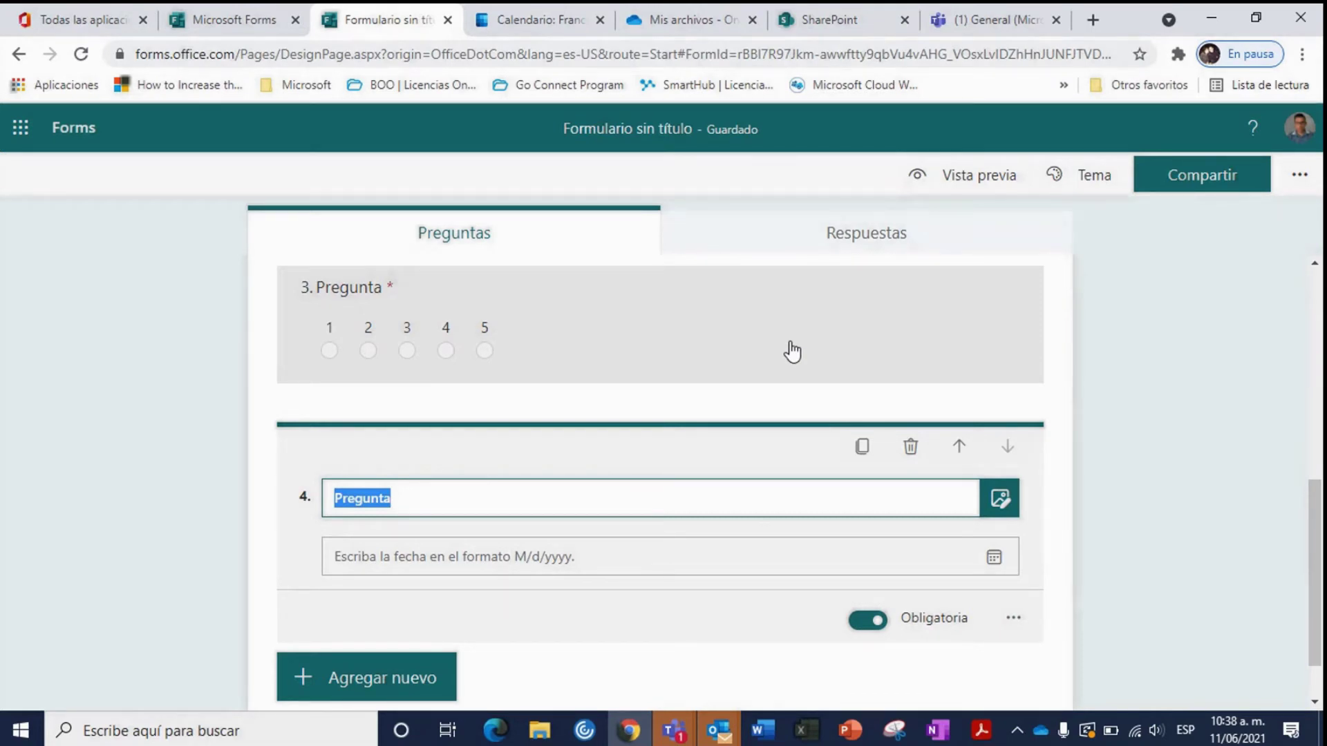
View the form's responses summary, check the four questions in the PC preview and return from it.
left_click(874, 233)
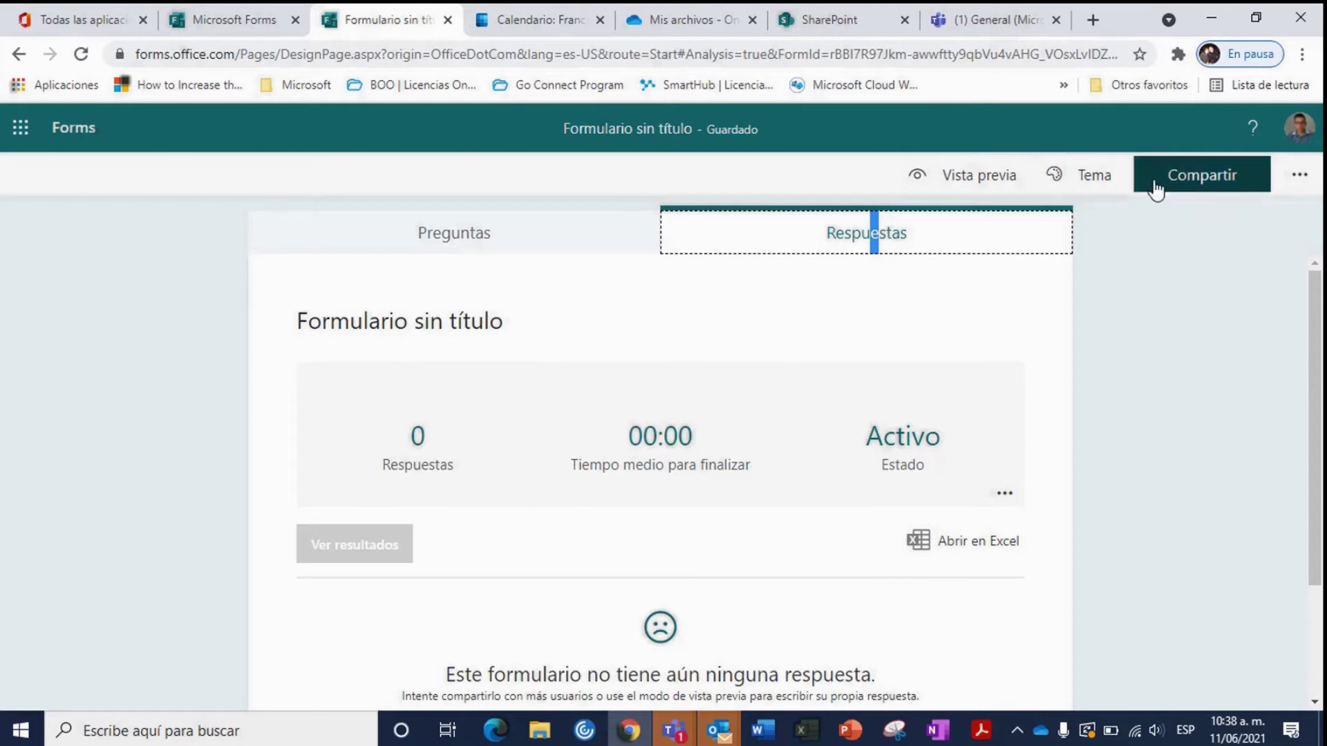
left_click(998, 185)
left_click_drag(1315, 282, 1072, 293)
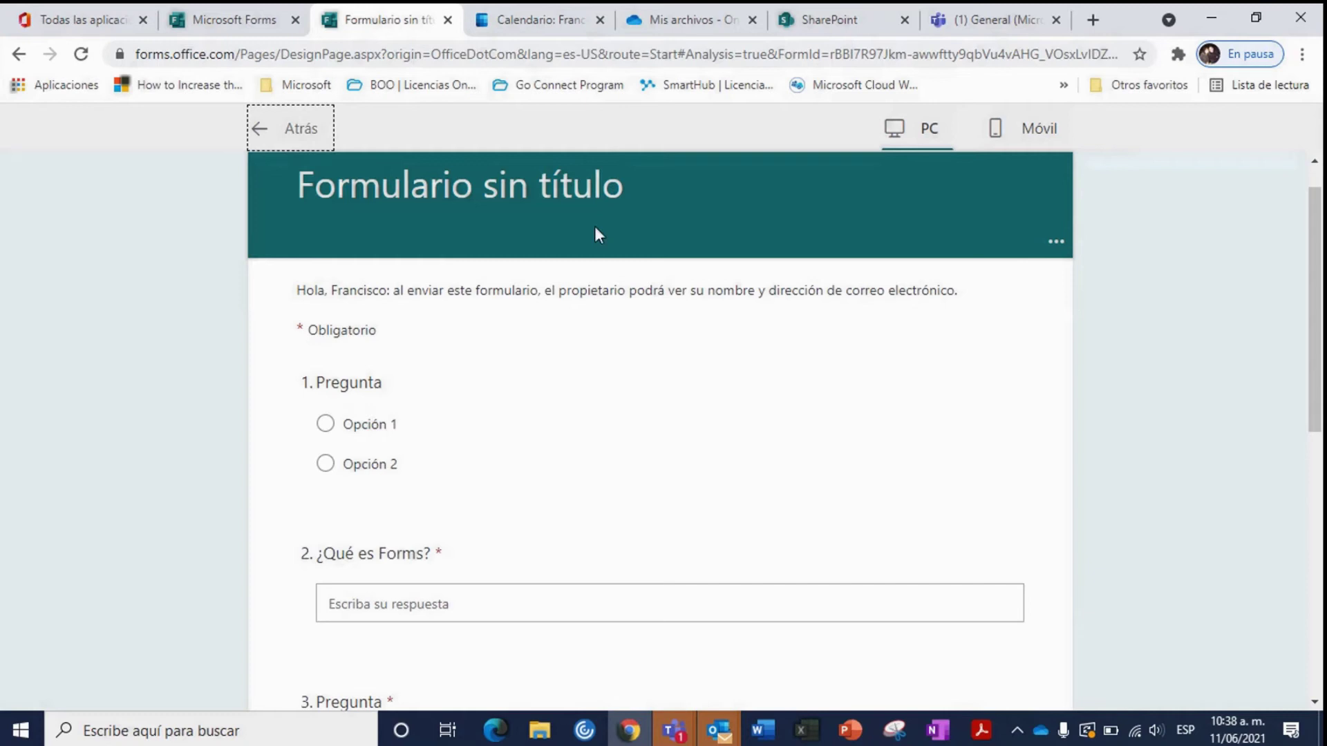
left_click(308, 129)
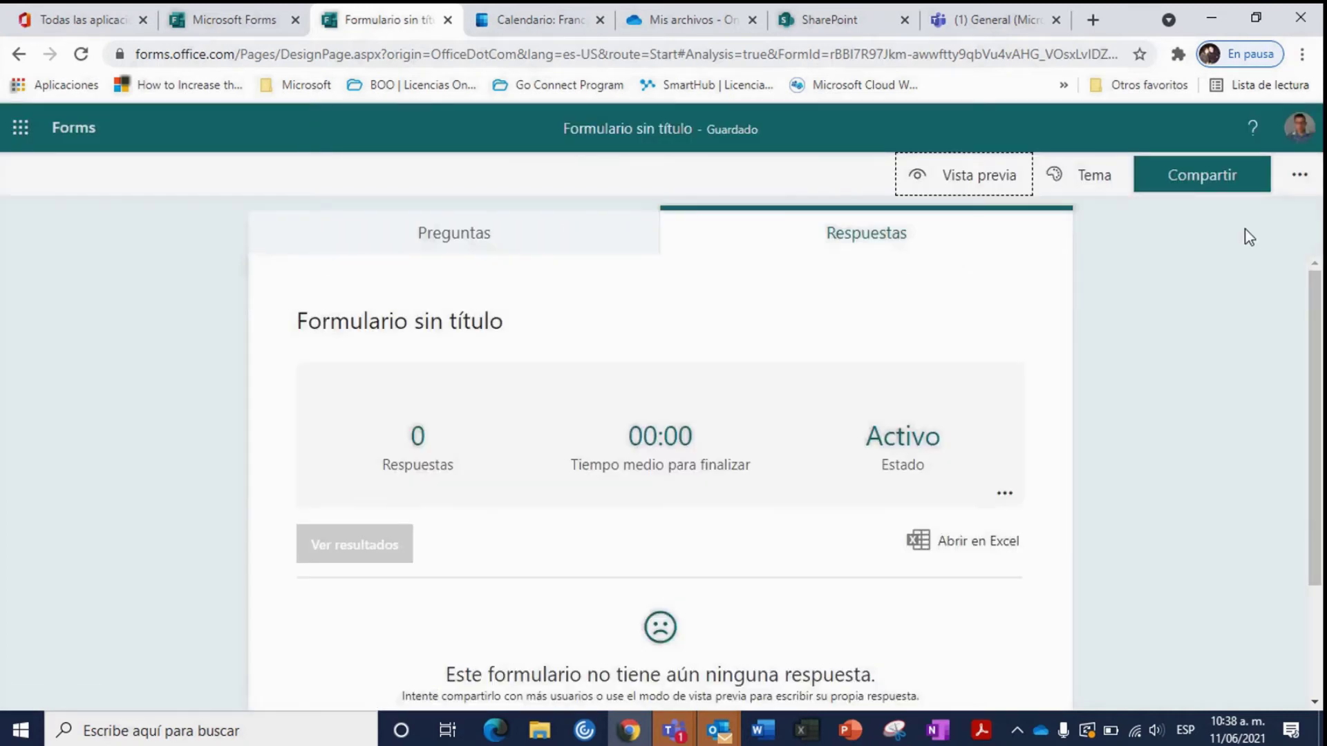
Look through the form's additional options and the available themes, and return to the form's questions.
left_click(1299, 176)
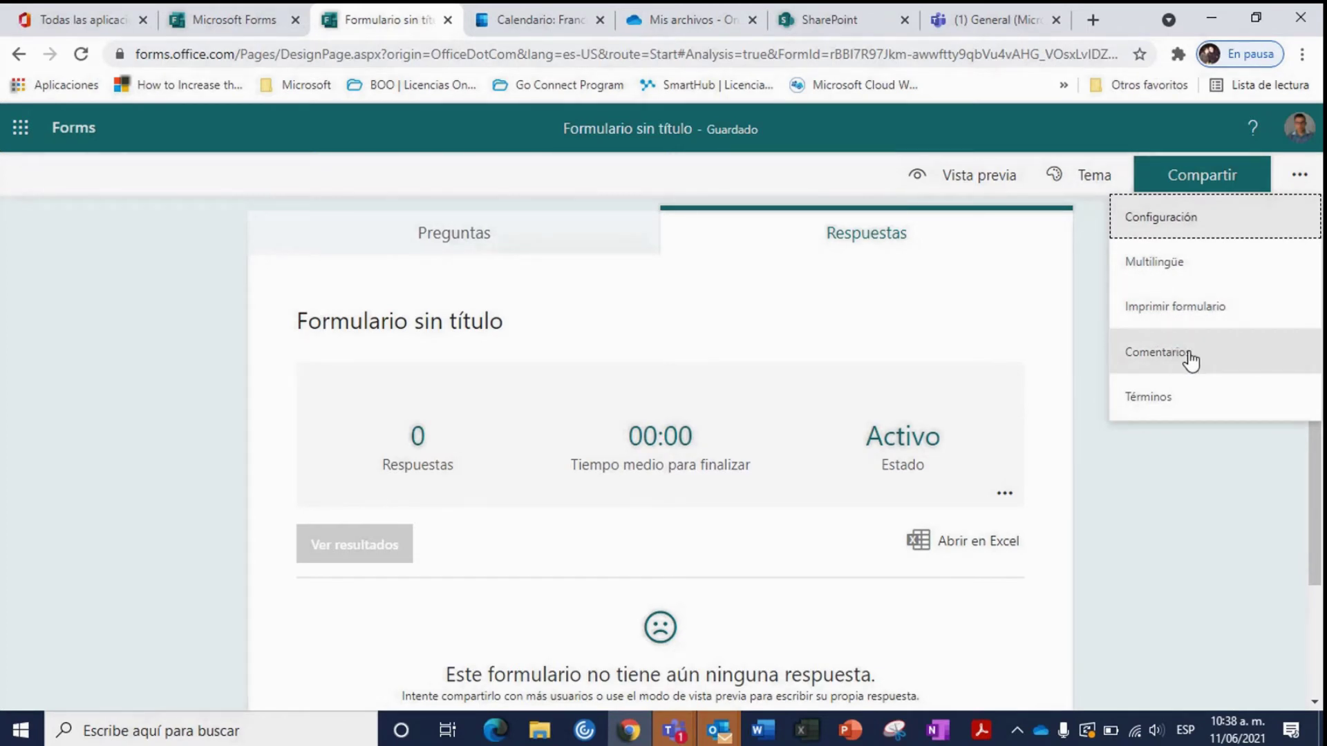
left_click(1017, 315)
left_click(1087, 181)
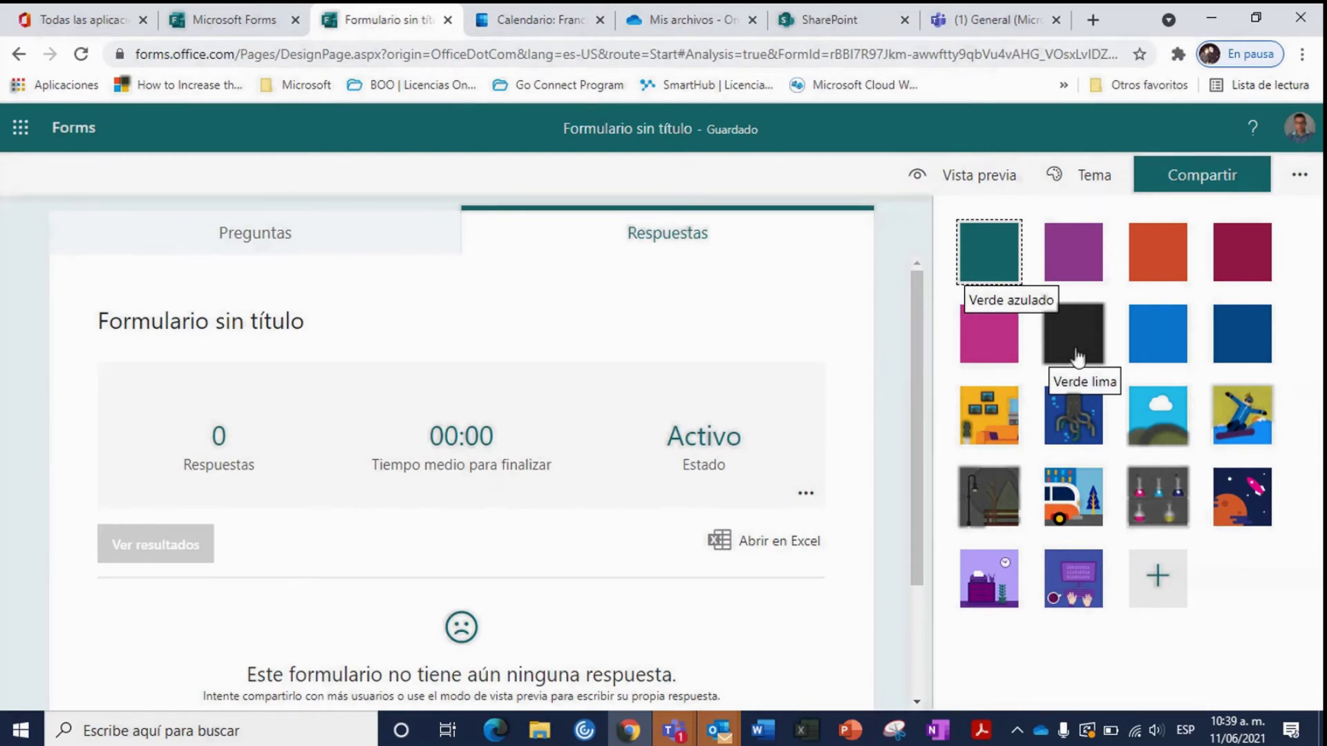
mouse_move(923, 296)
left_mouse_down()
mouse_move(900, 415)
mouse_move(906, 483)
mouse_move(915, 302)
left_mouse_up()
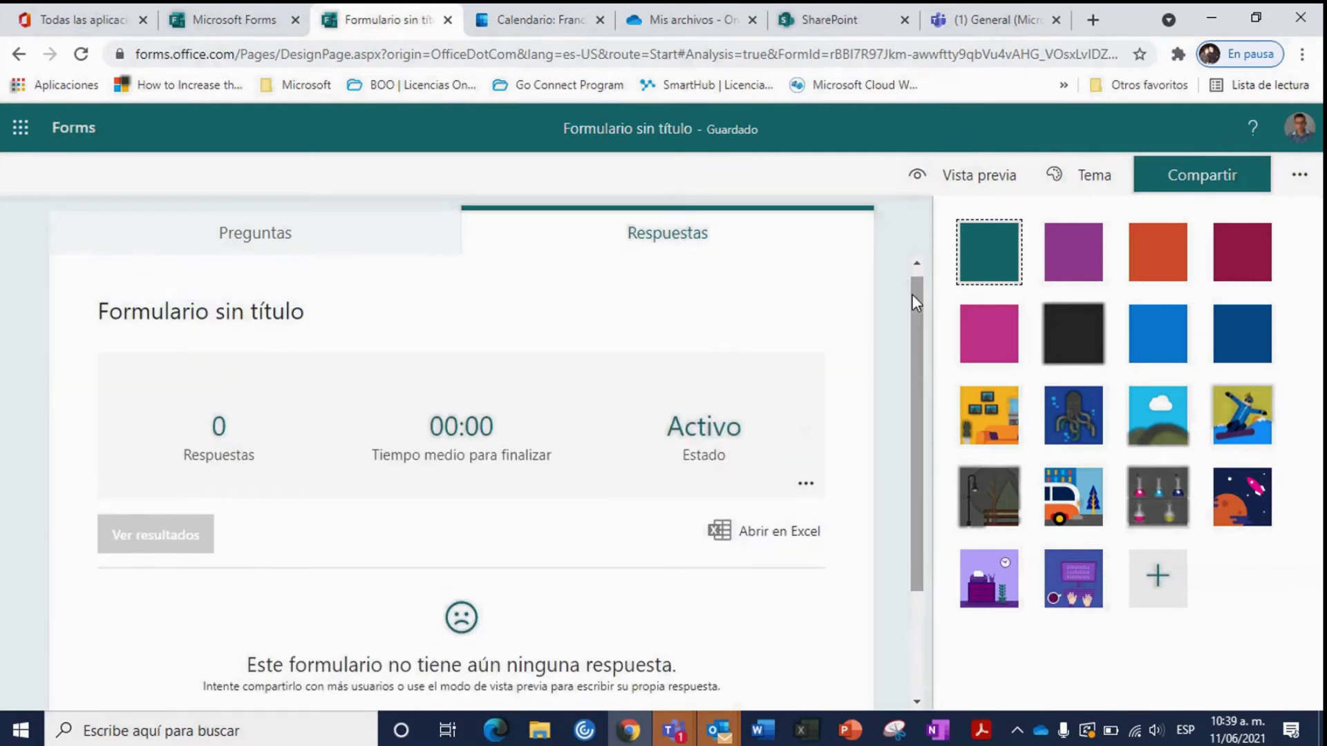
left_click(403, 230)
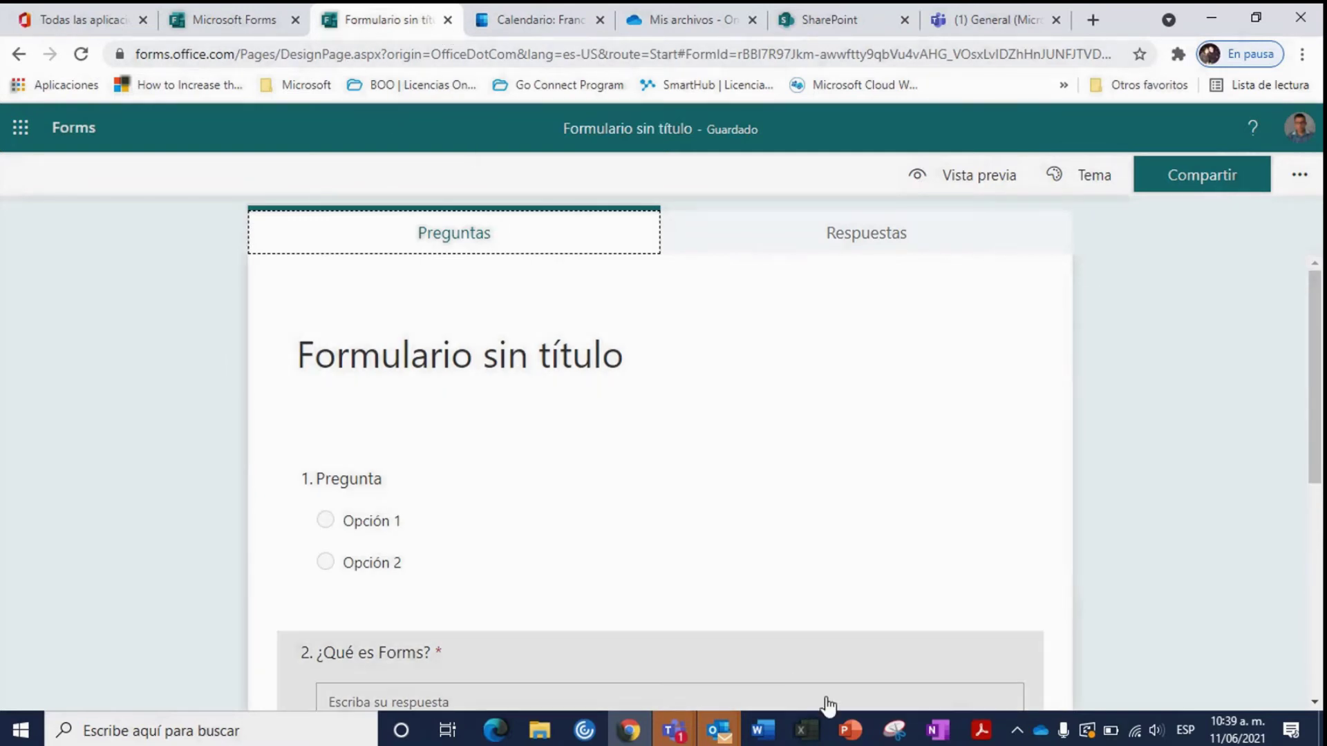
Switch to the PowerPoint presentation "Webinar Aplicaciones O365" and show slide 5, "Calendario".
mouse_move(851, 732)
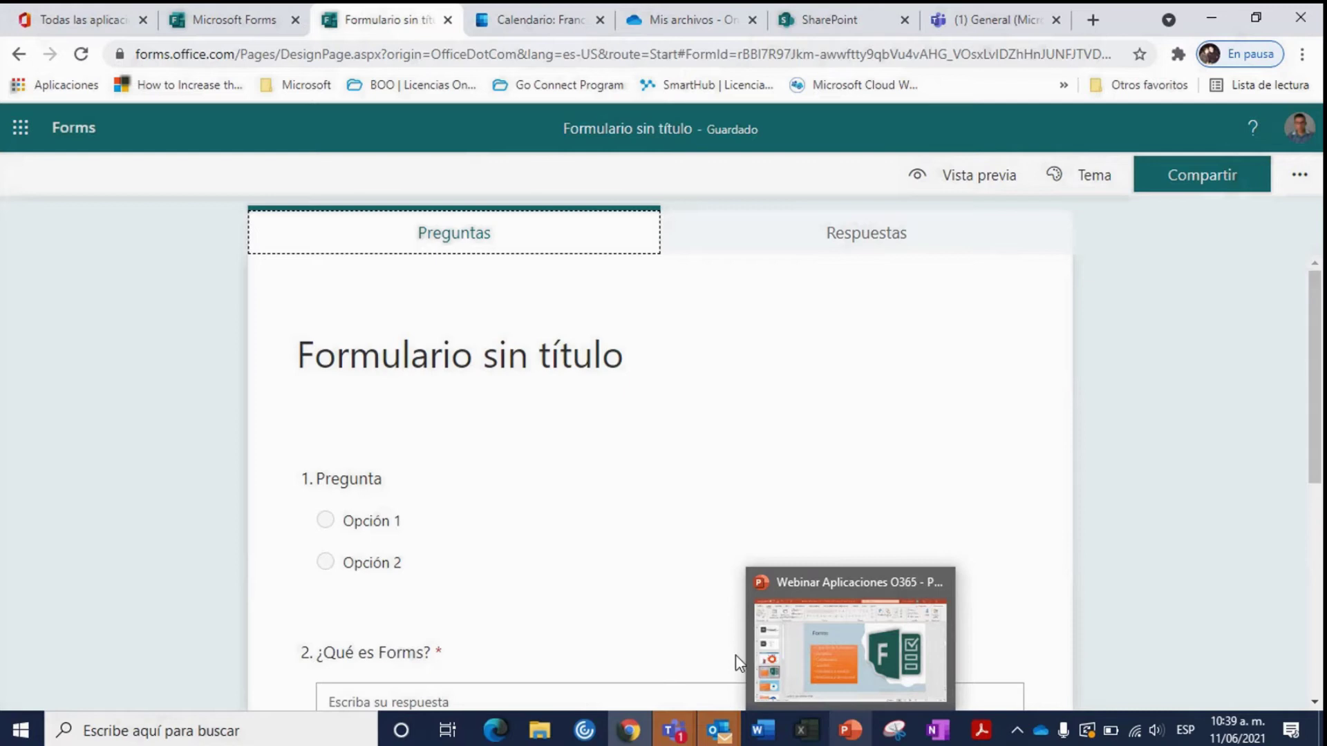
left_click(839, 659)
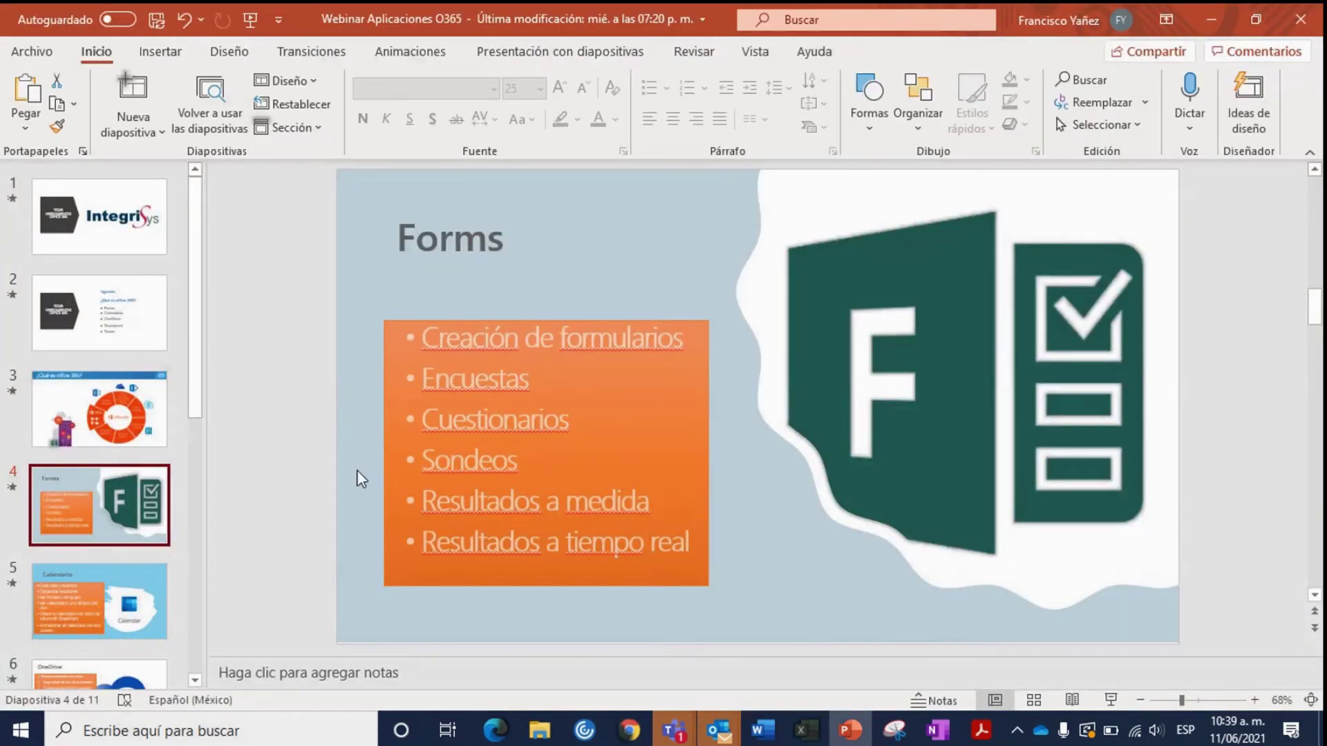
left_click(98, 601)
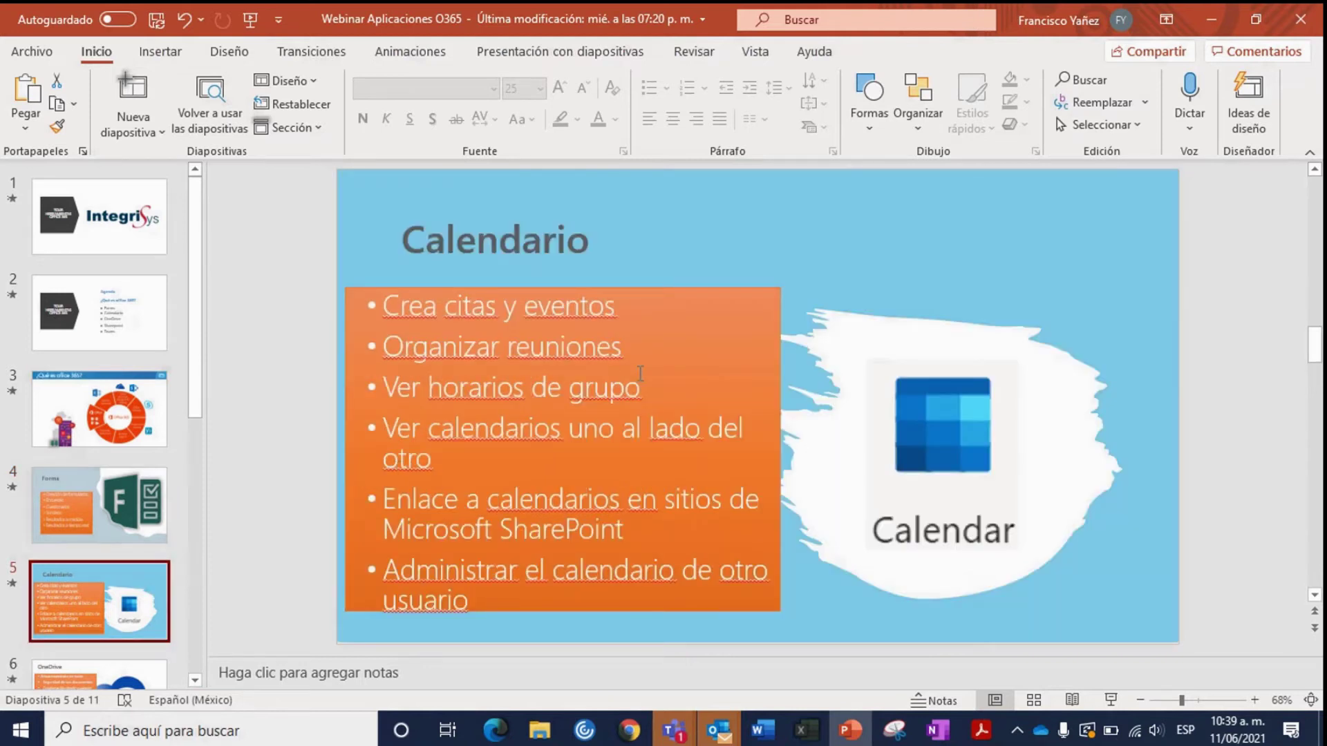
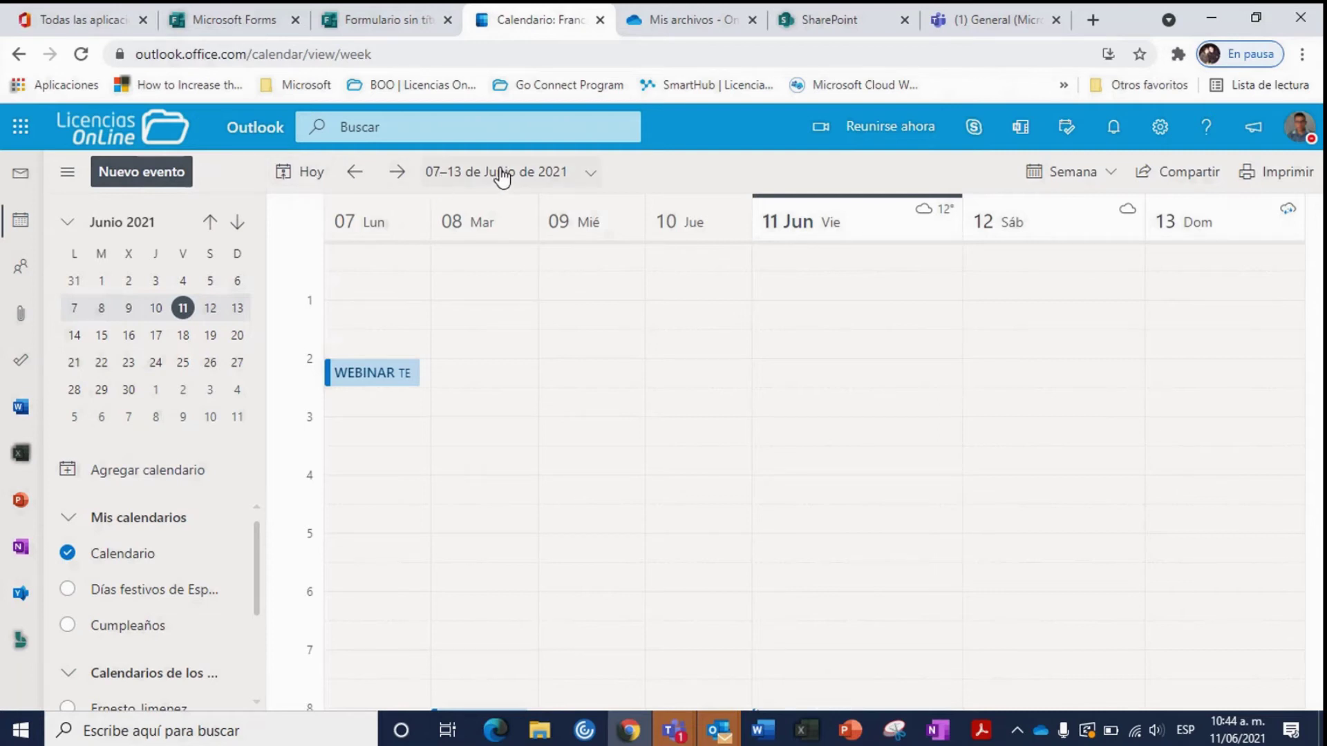
Check the calendar's date picker and its day, work week, week and month view options without changing the view.
left_click(590, 181)
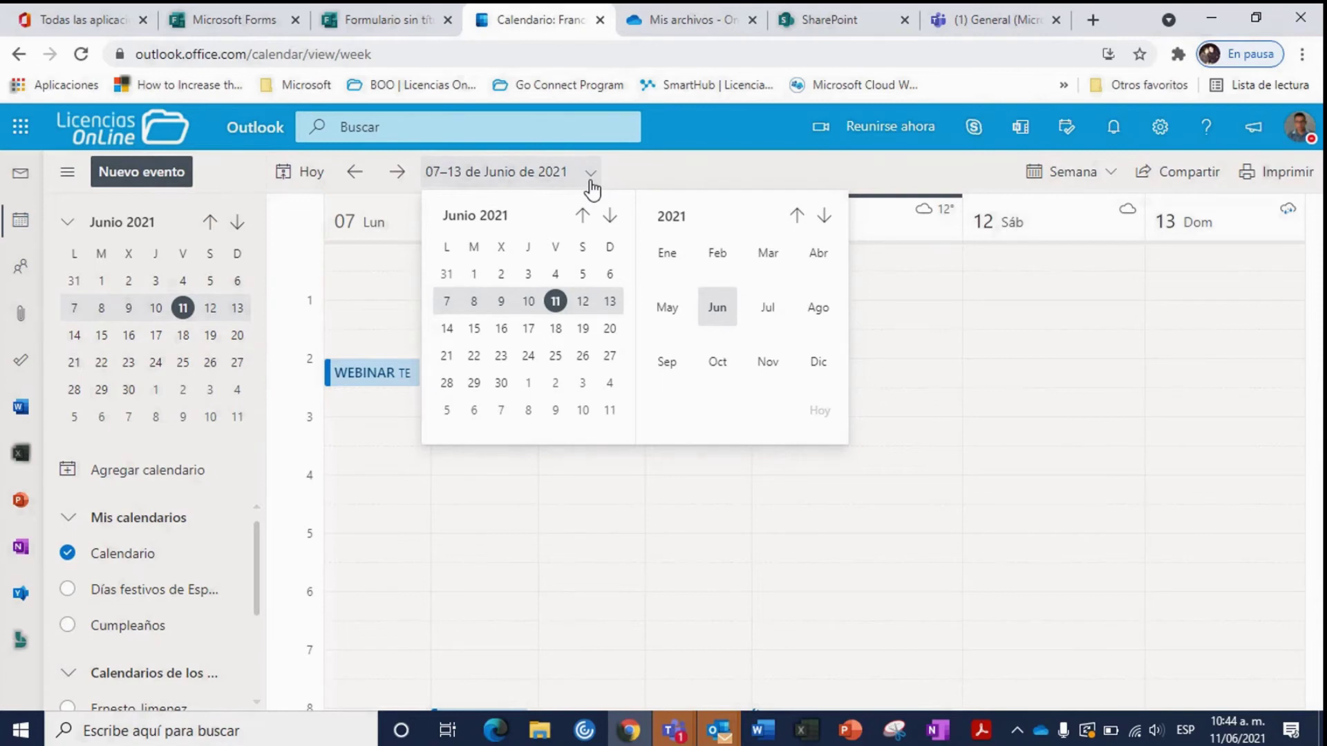
left_click(590, 181)
left_click(1114, 178)
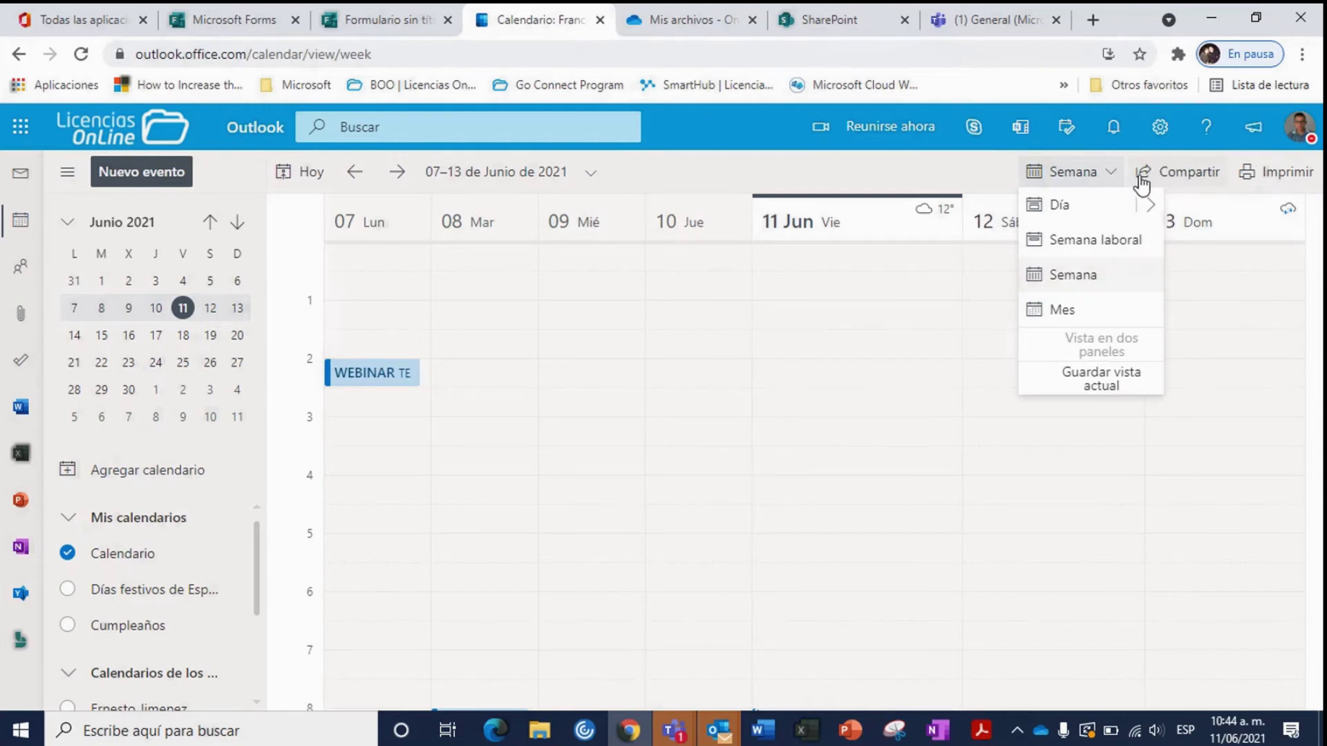
key("Escape")
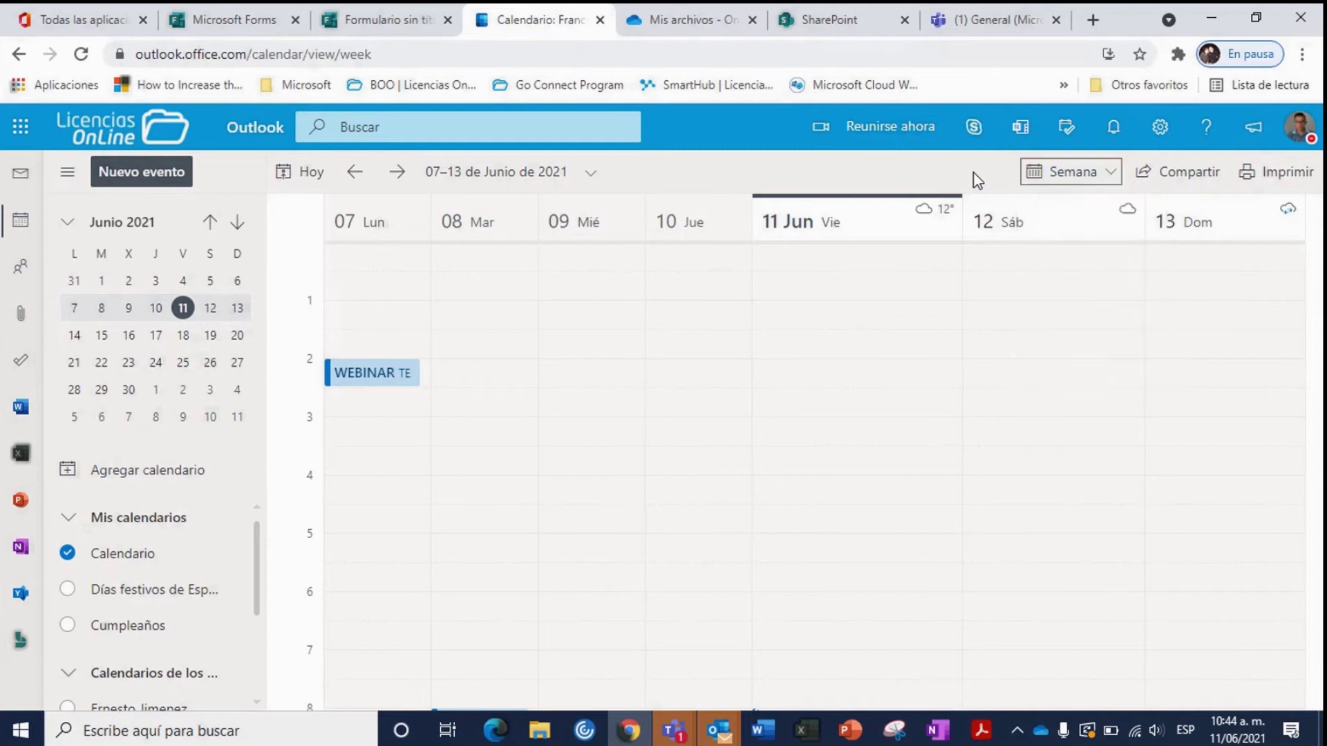
Review the calendar's sharing settings and the permission levels for people in the organization, and close them unchanged.
left_click(1169, 171)
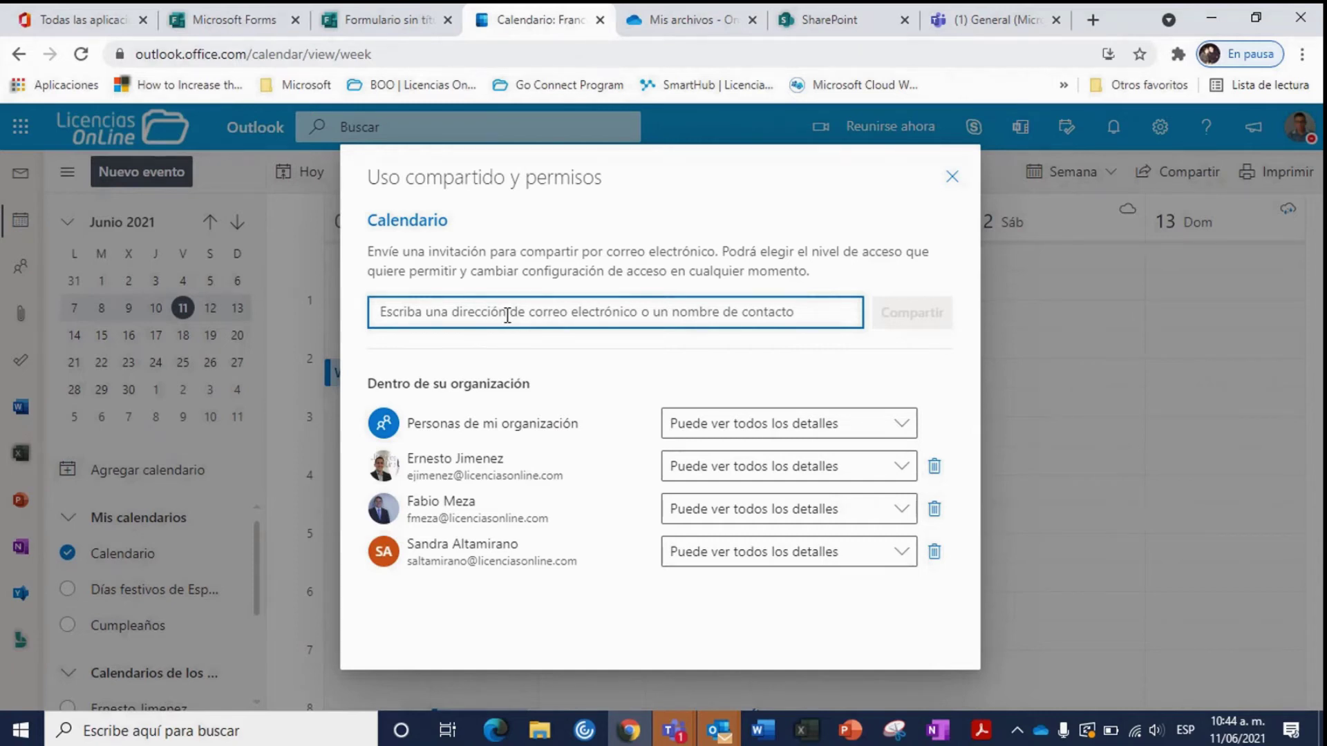
left_click(902, 433)
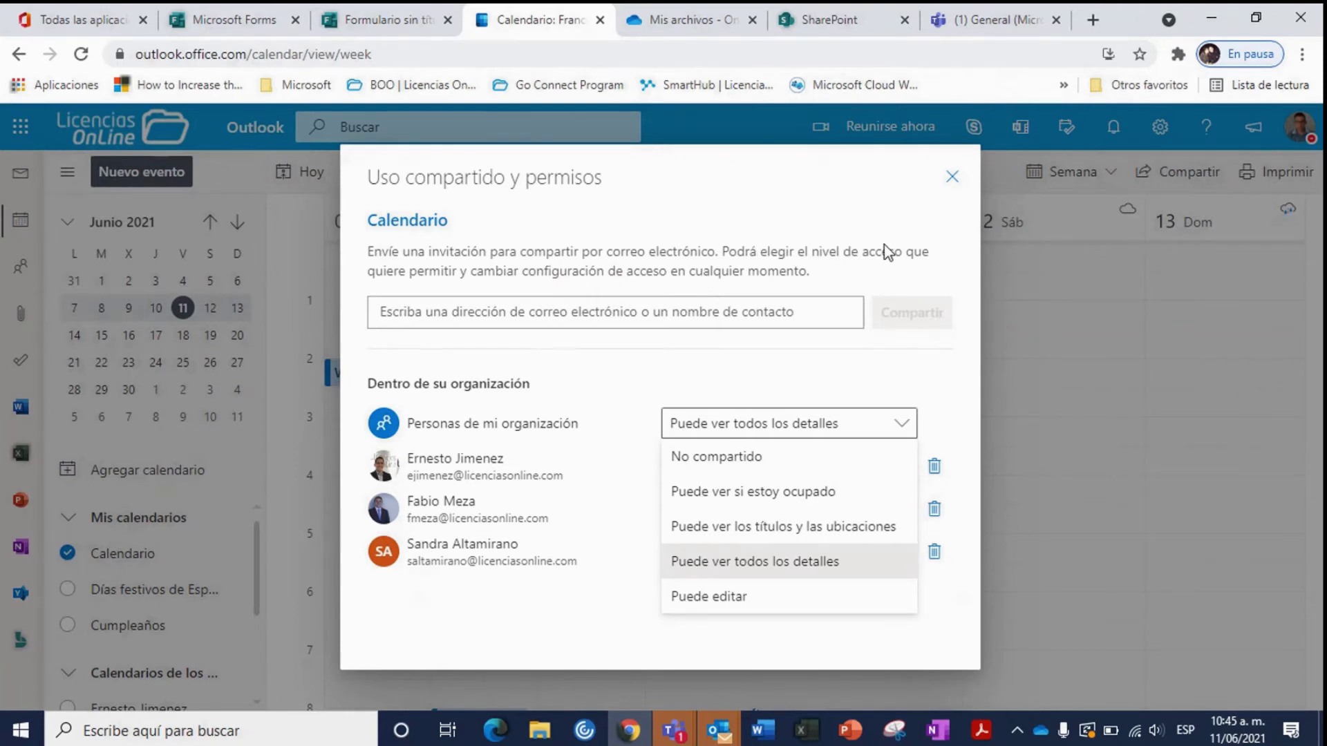
left_click(752, 307)
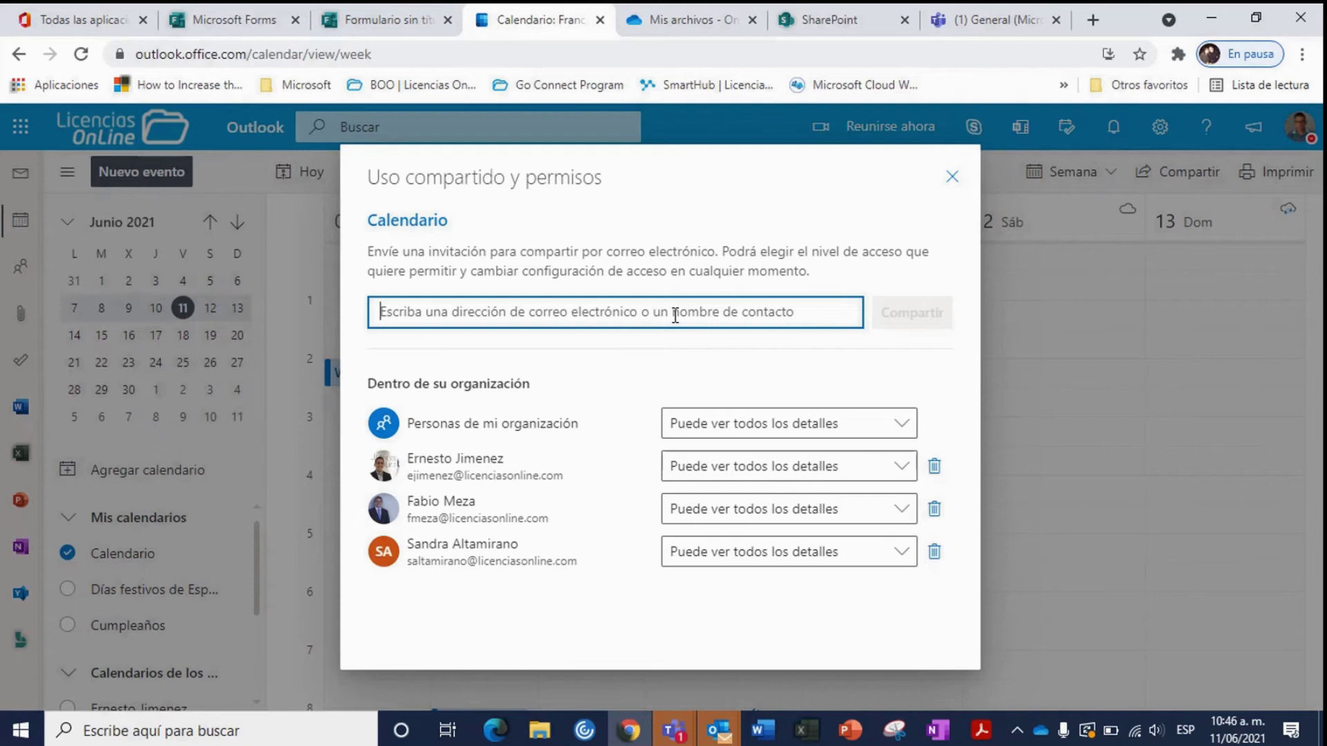
left_click(952, 181)
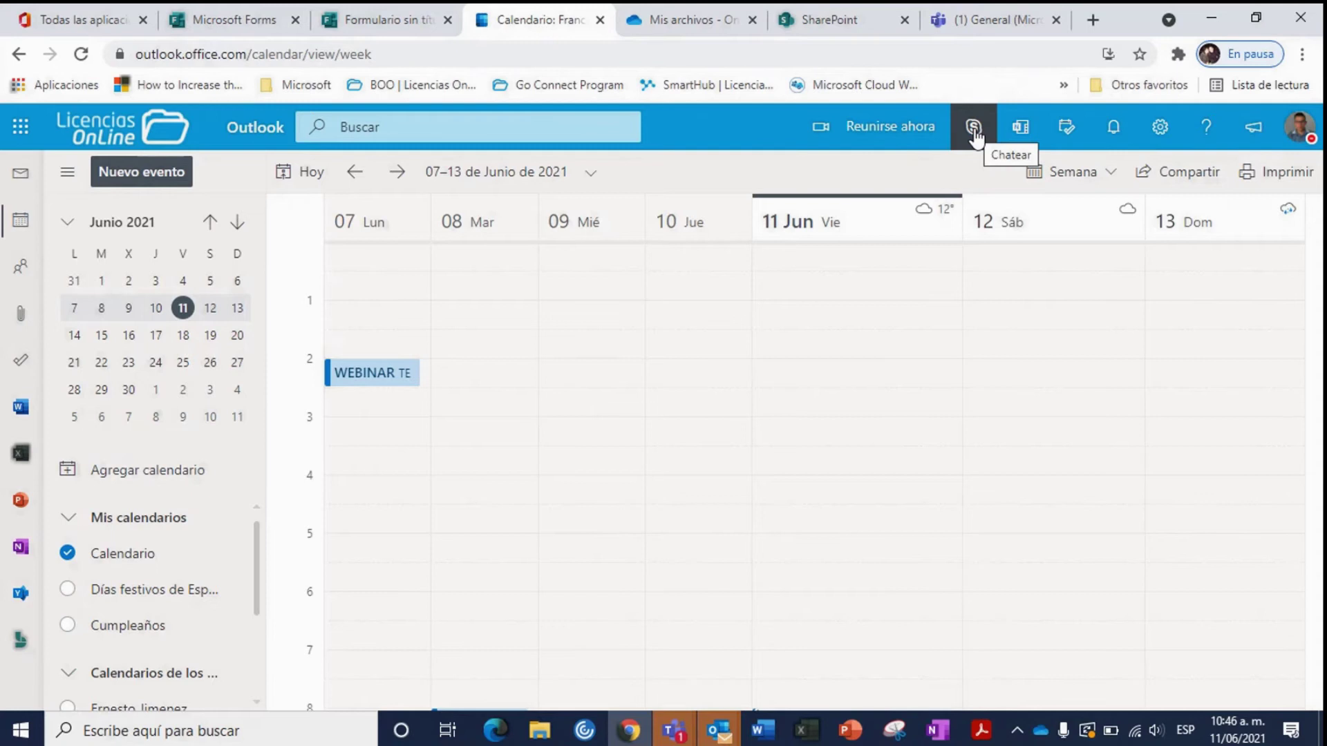
Look through the OneNote feed, the day's agenda, the activity notifications and the calendar settings.
left_click(1021, 128)
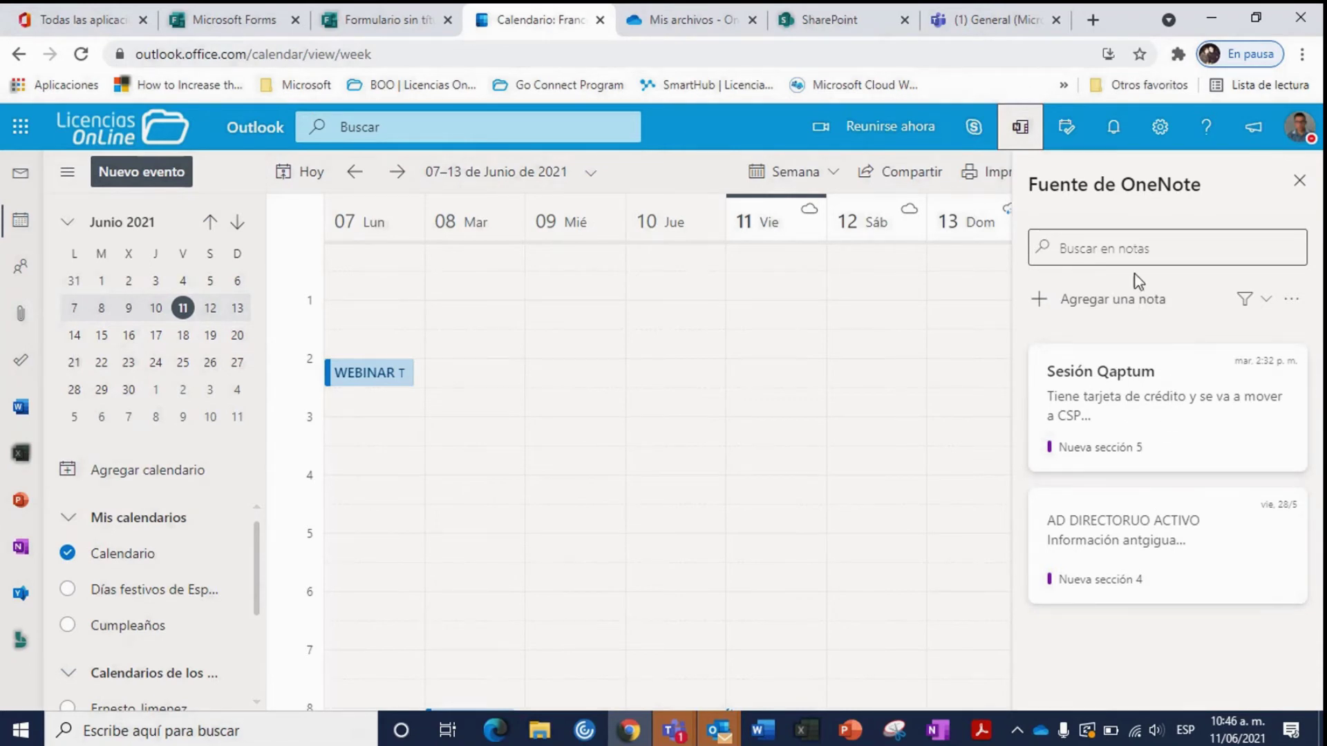
left_click(1299, 180)
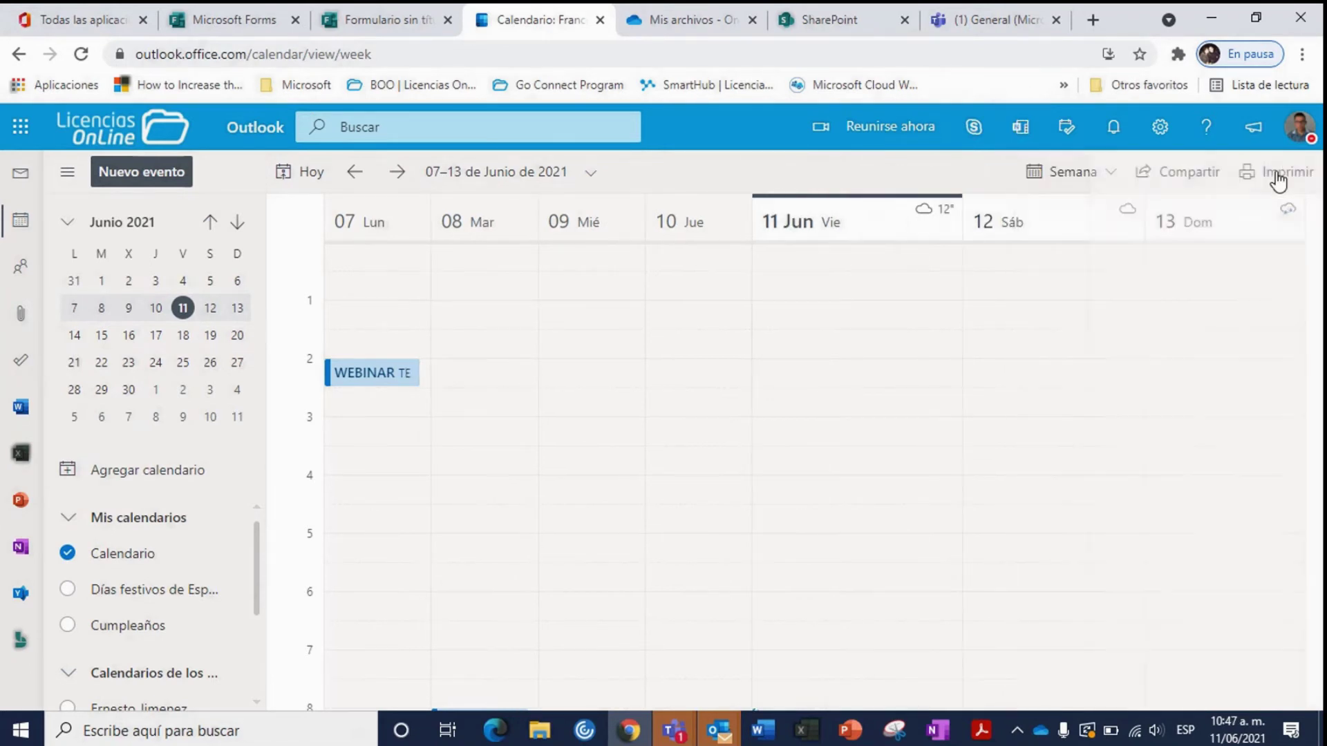
left_click(1068, 128)
scroll(1150, 394, "down", 1)
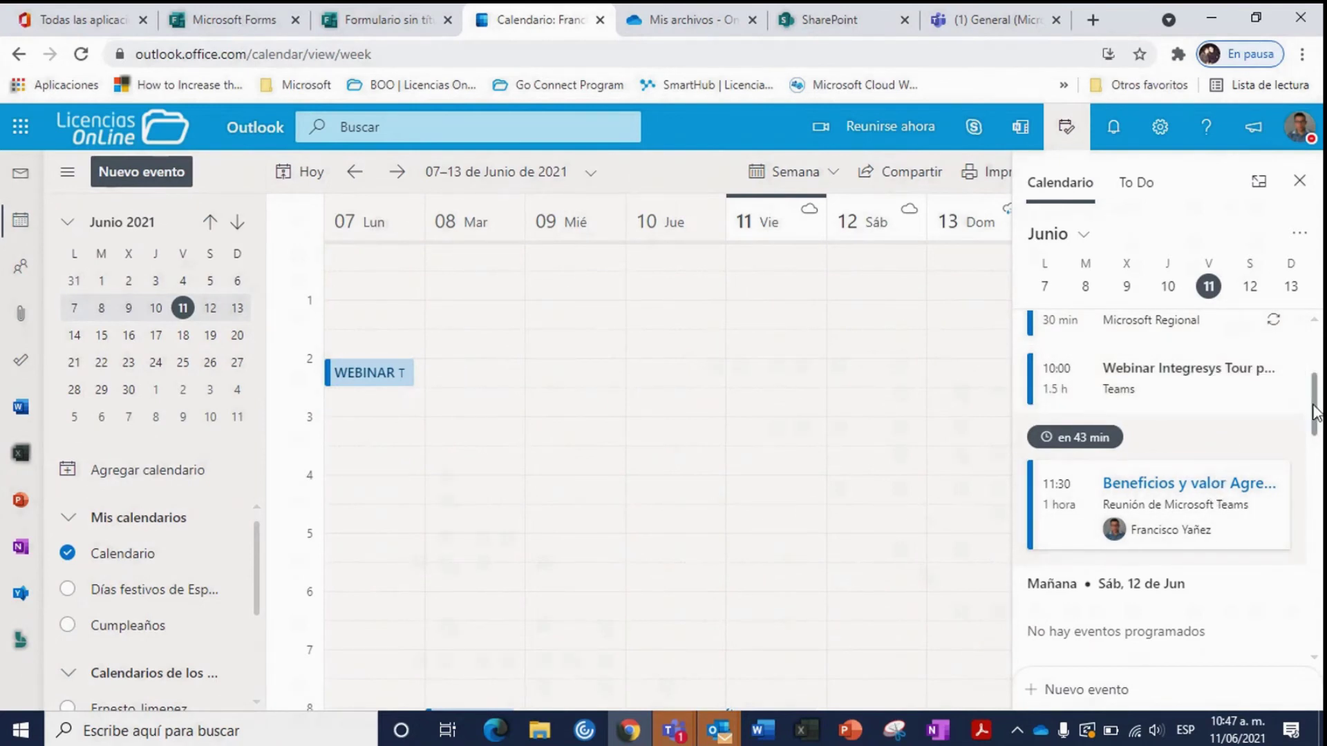
left_click(1113, 134)
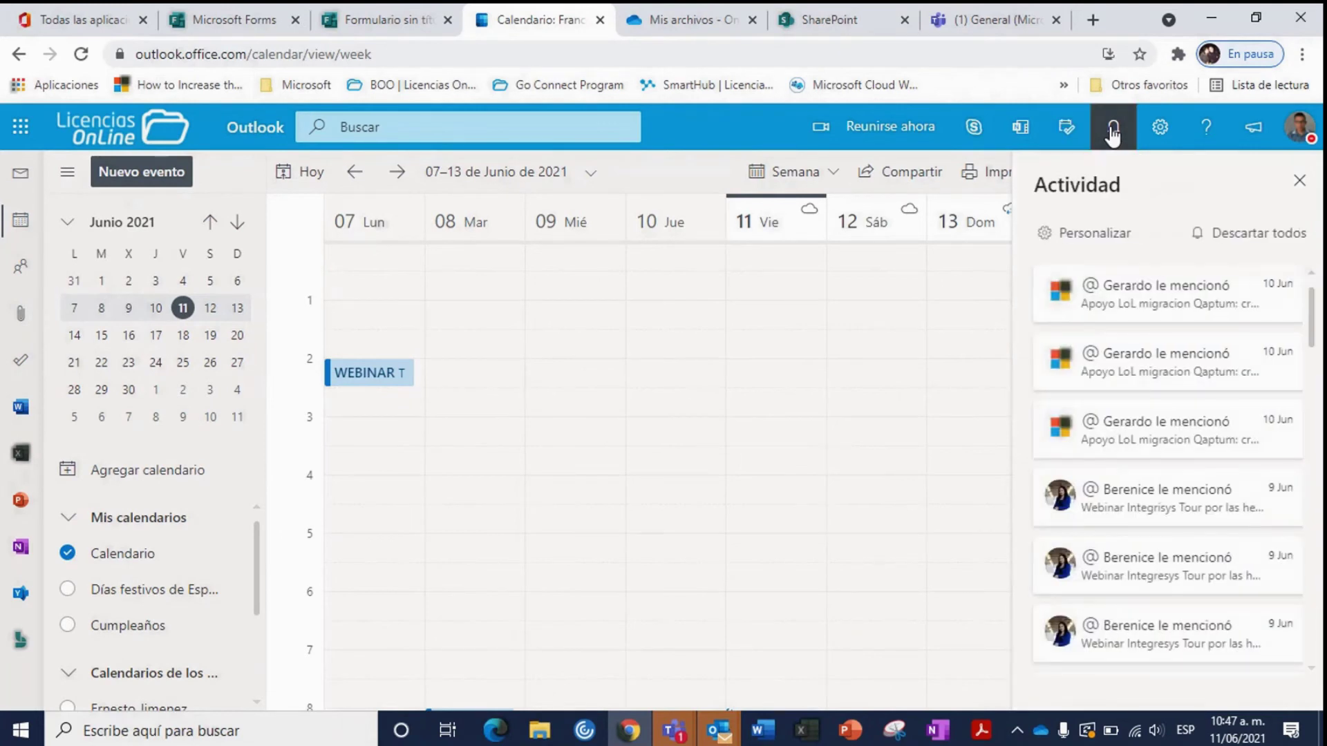
left_click(1160, 130)
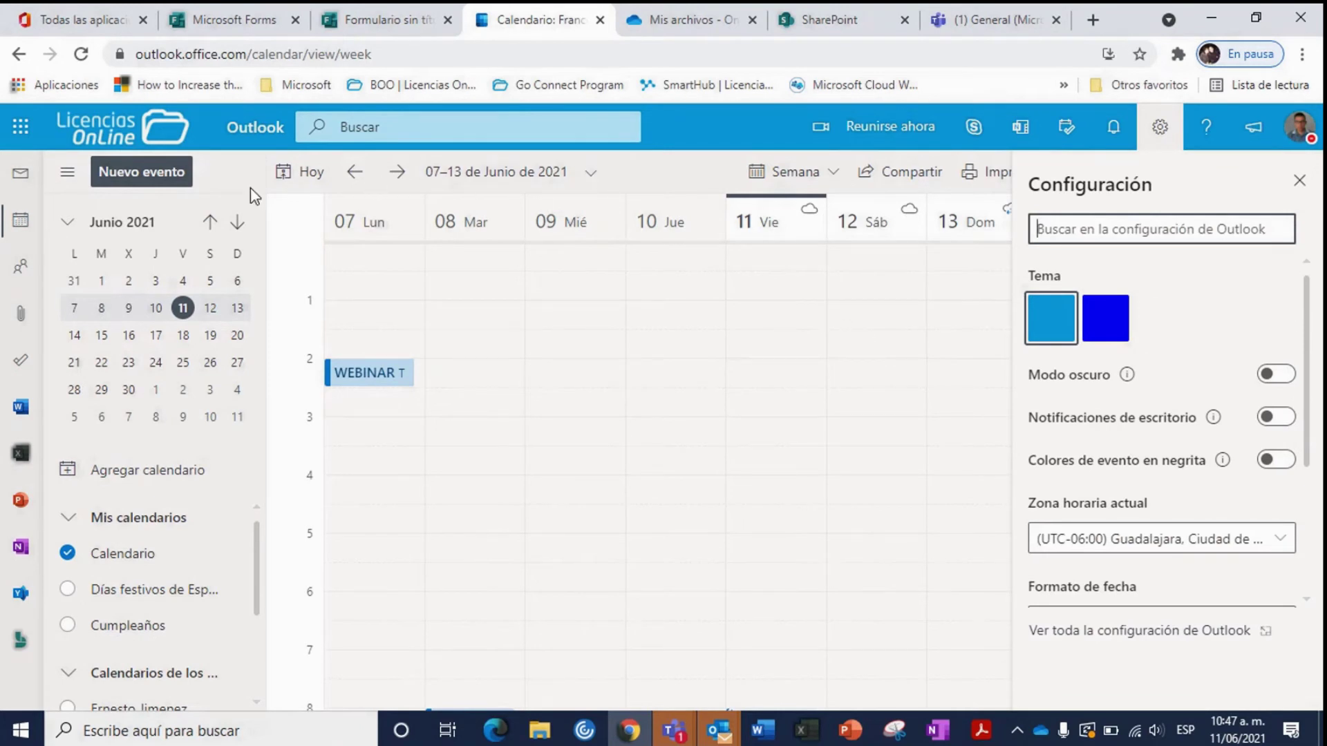
Start a new calendar event, make it a Teams meeting, and look over its fields down to the description.
left_click(162, 174)
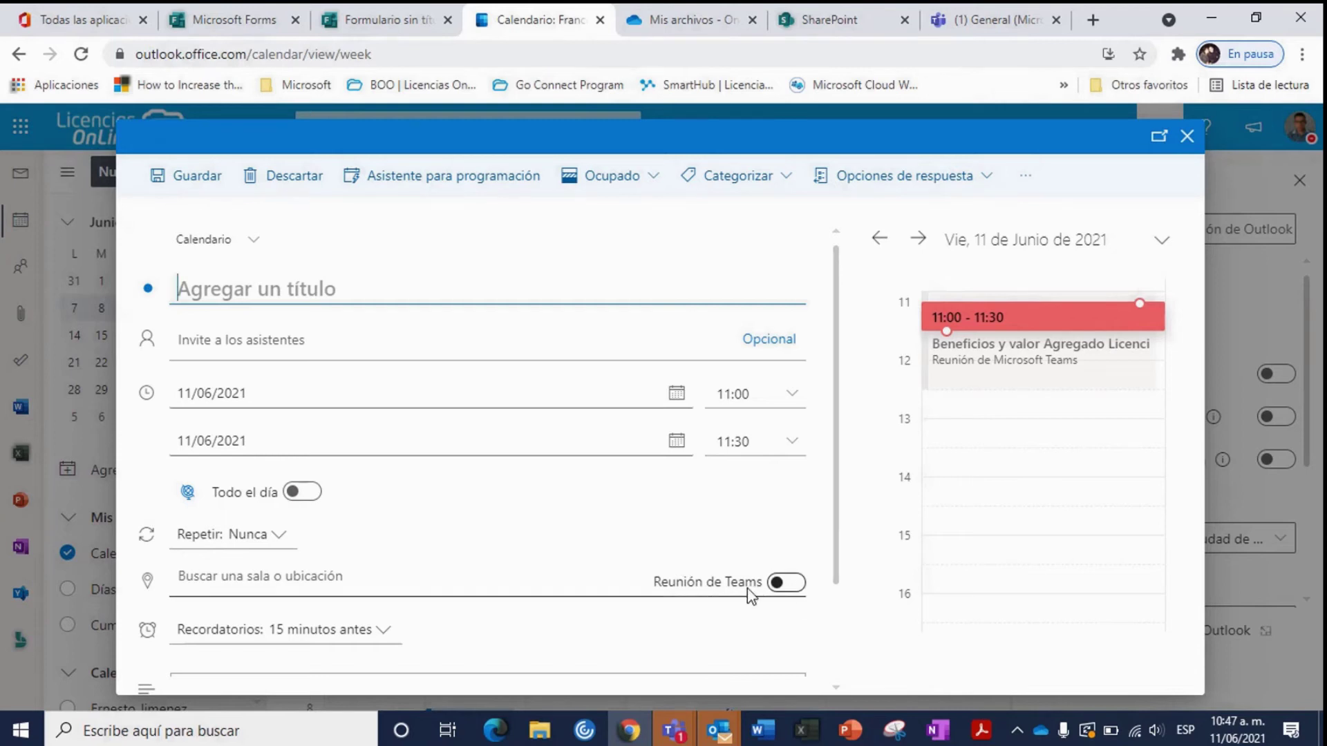
left_click(772, 586)
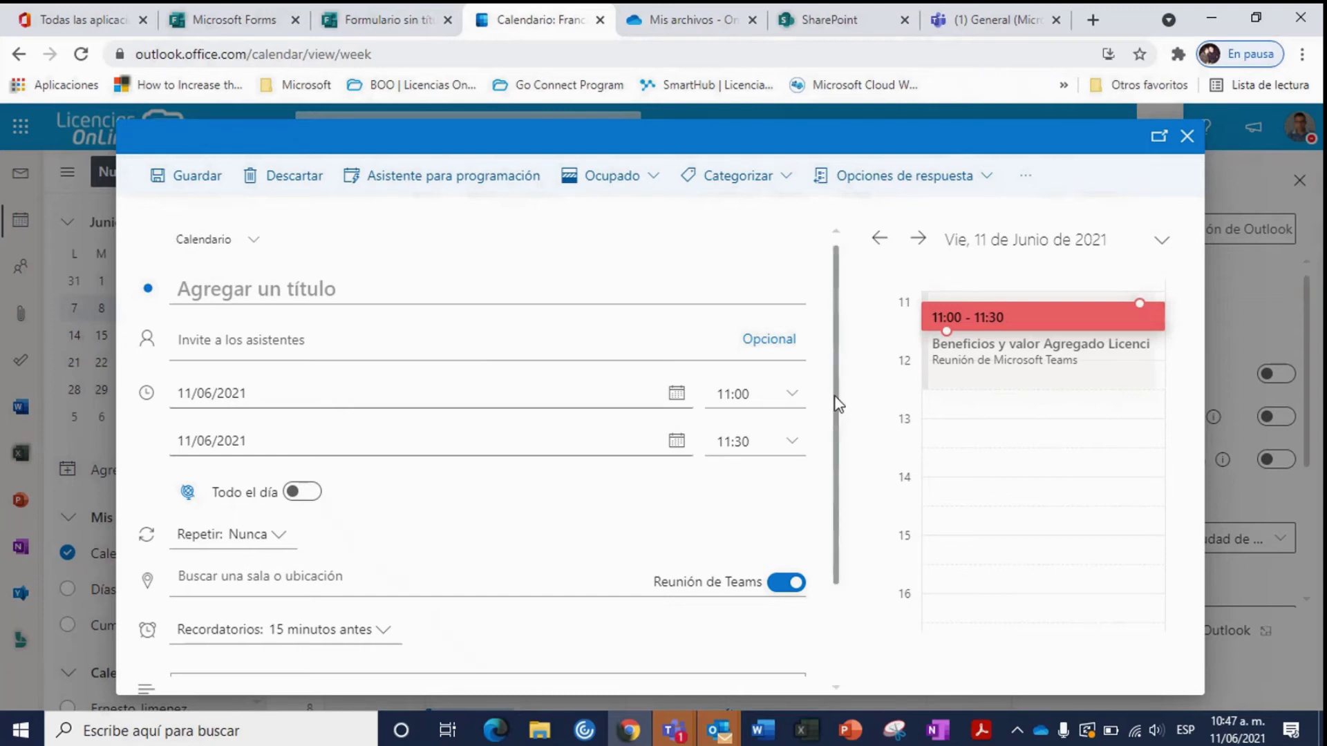
left_click_drag(835, 397, 830, 497)
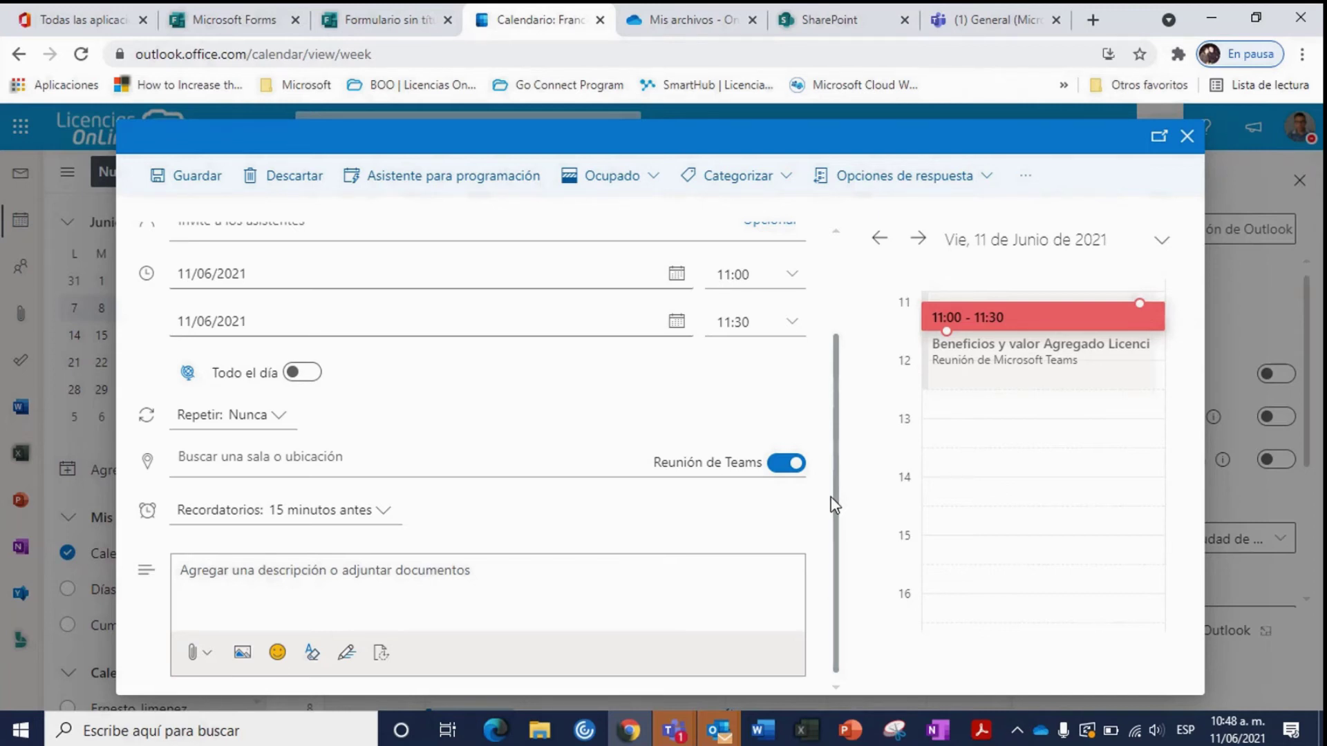
left_click_drag(834, 496, 839, 355)
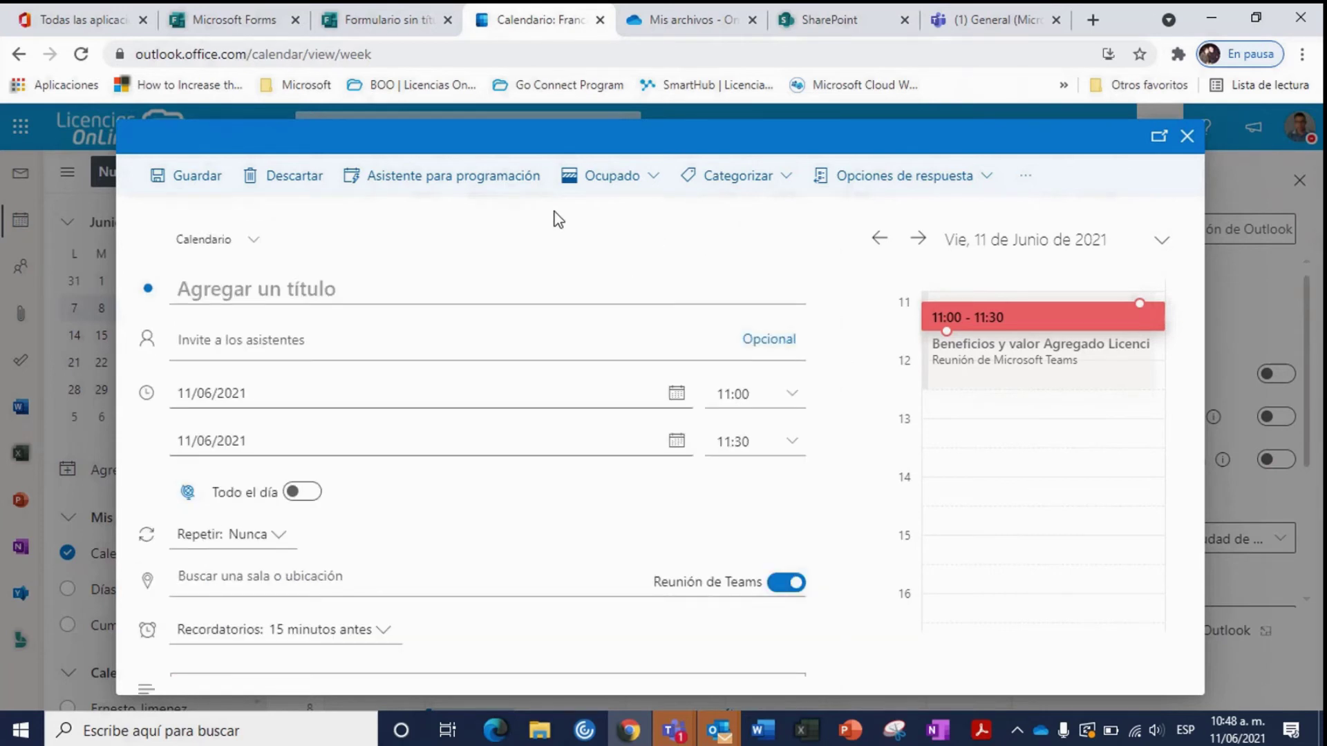
Review the new event's availability status, category and response options without changing them, and discard the event.
left_click(644, 190)
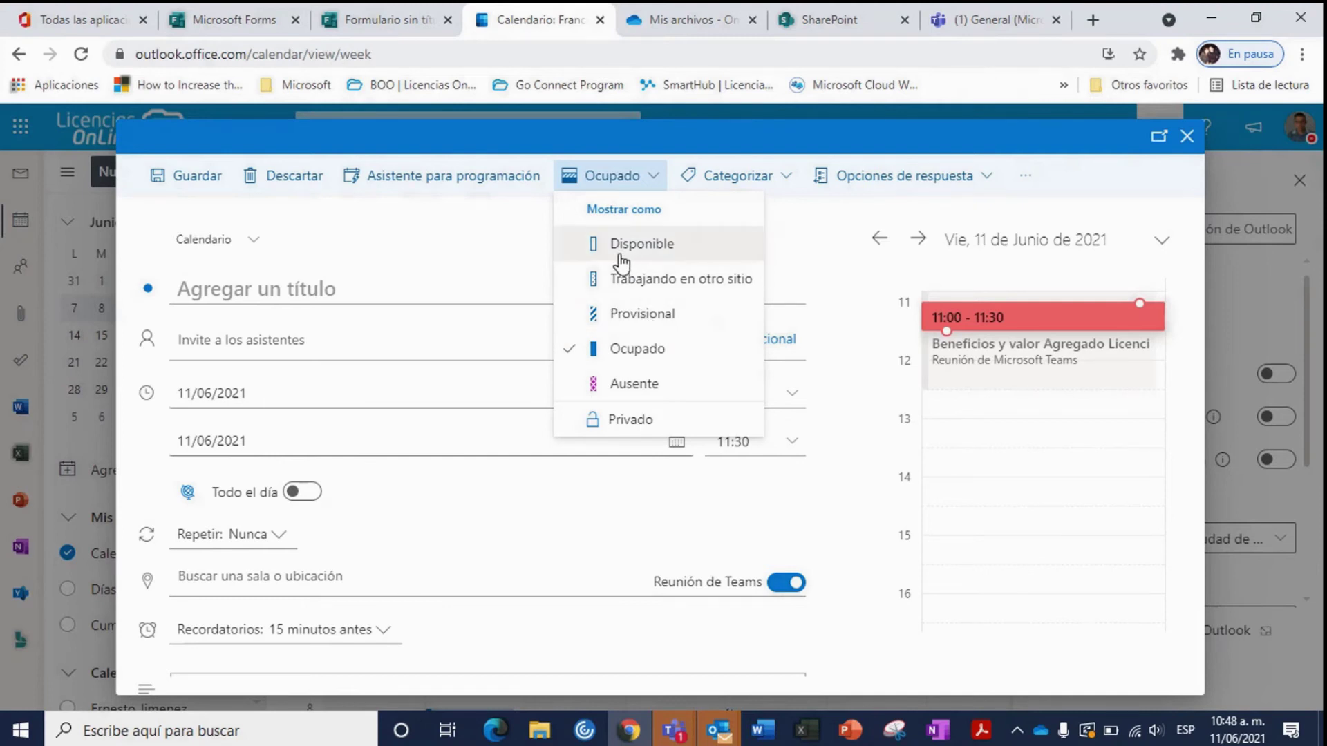
left_click(791, 187)
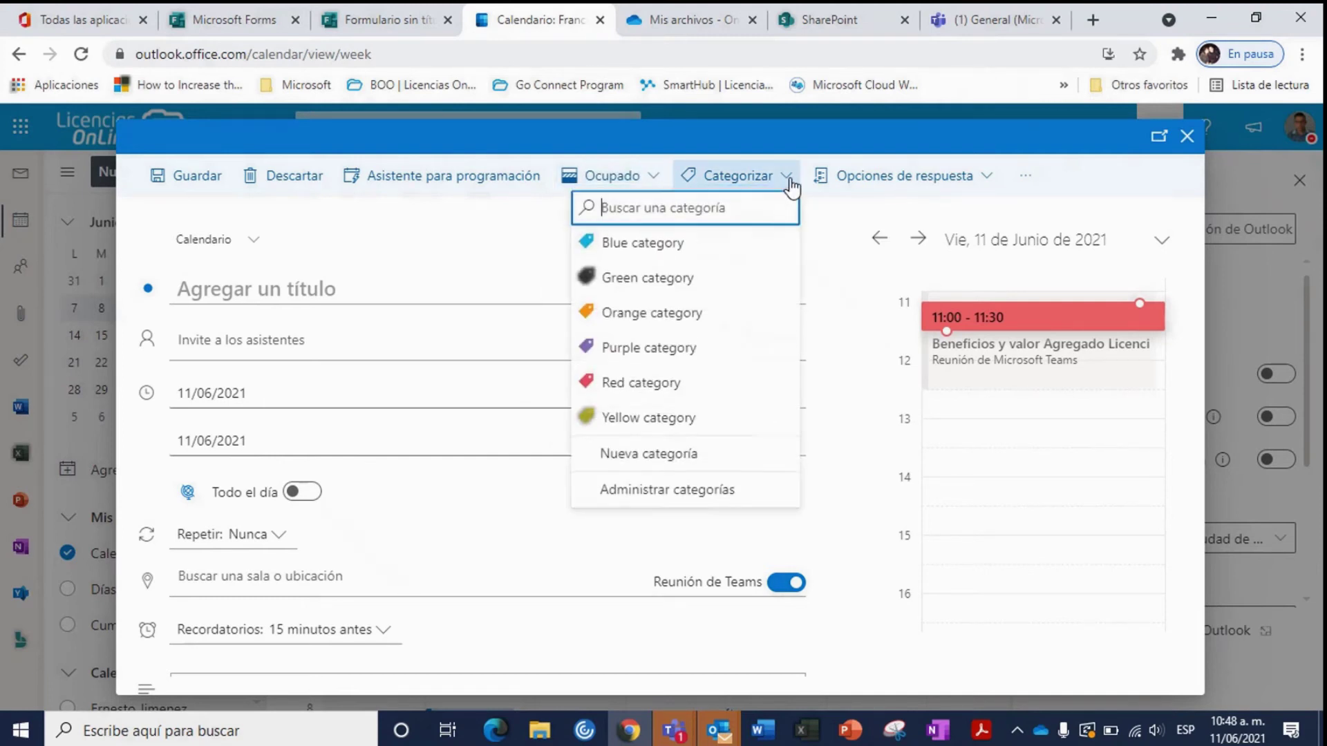
left_click(791, 186)
left_click(791, 186)
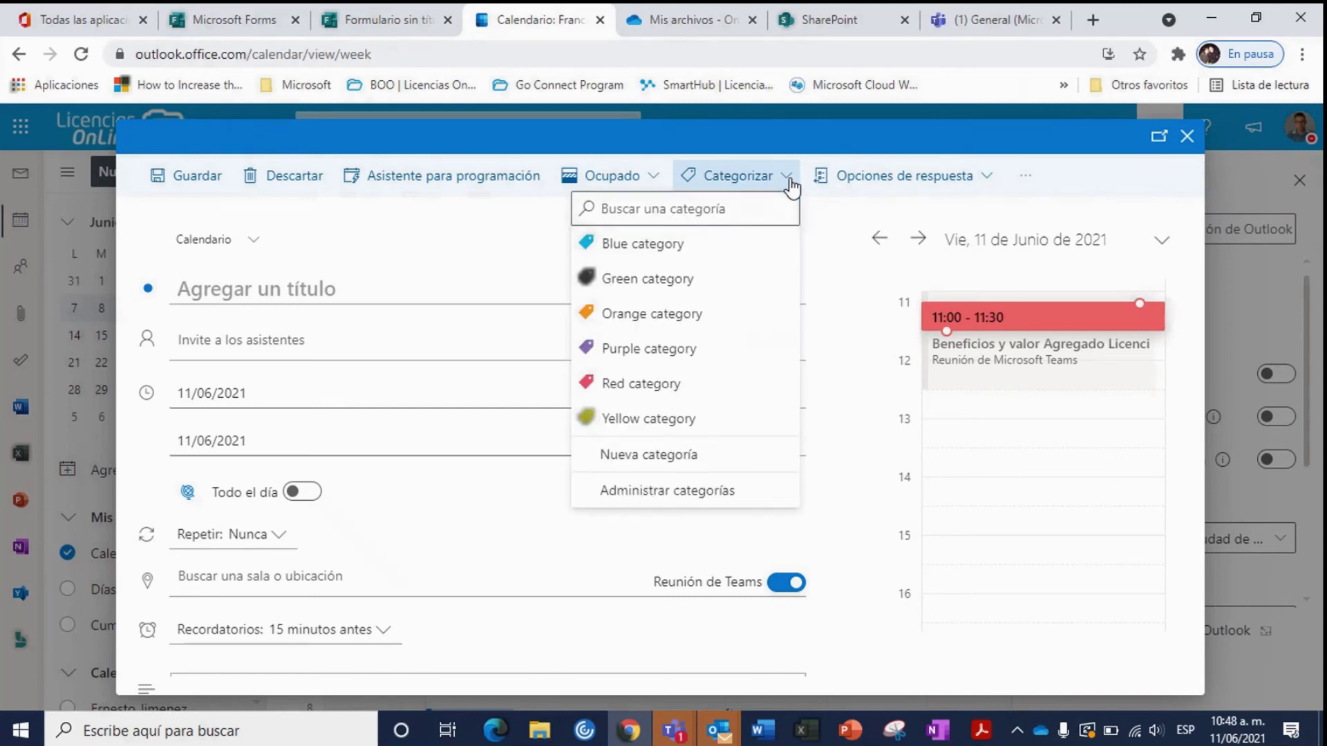
left_click(792, 186)
left_click(982, 193)
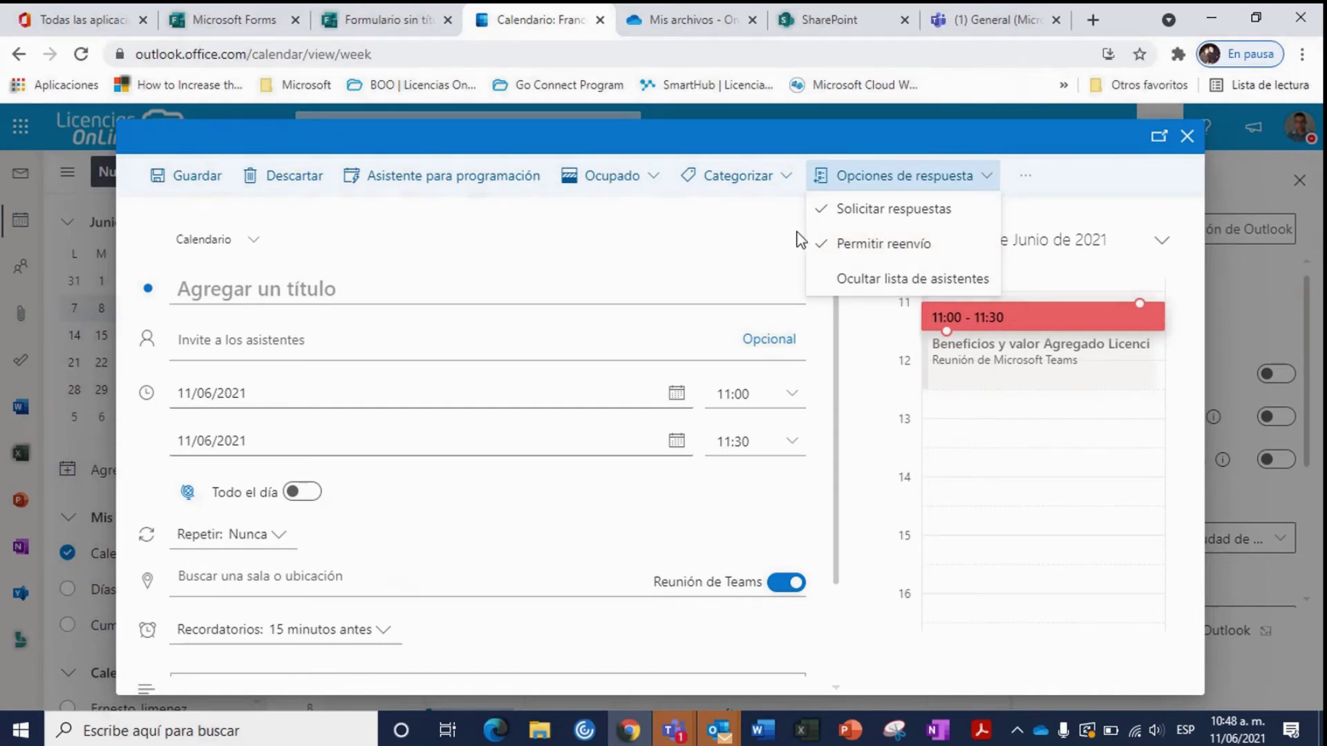
left_click(1186, 137)
left_click(1187, 135)
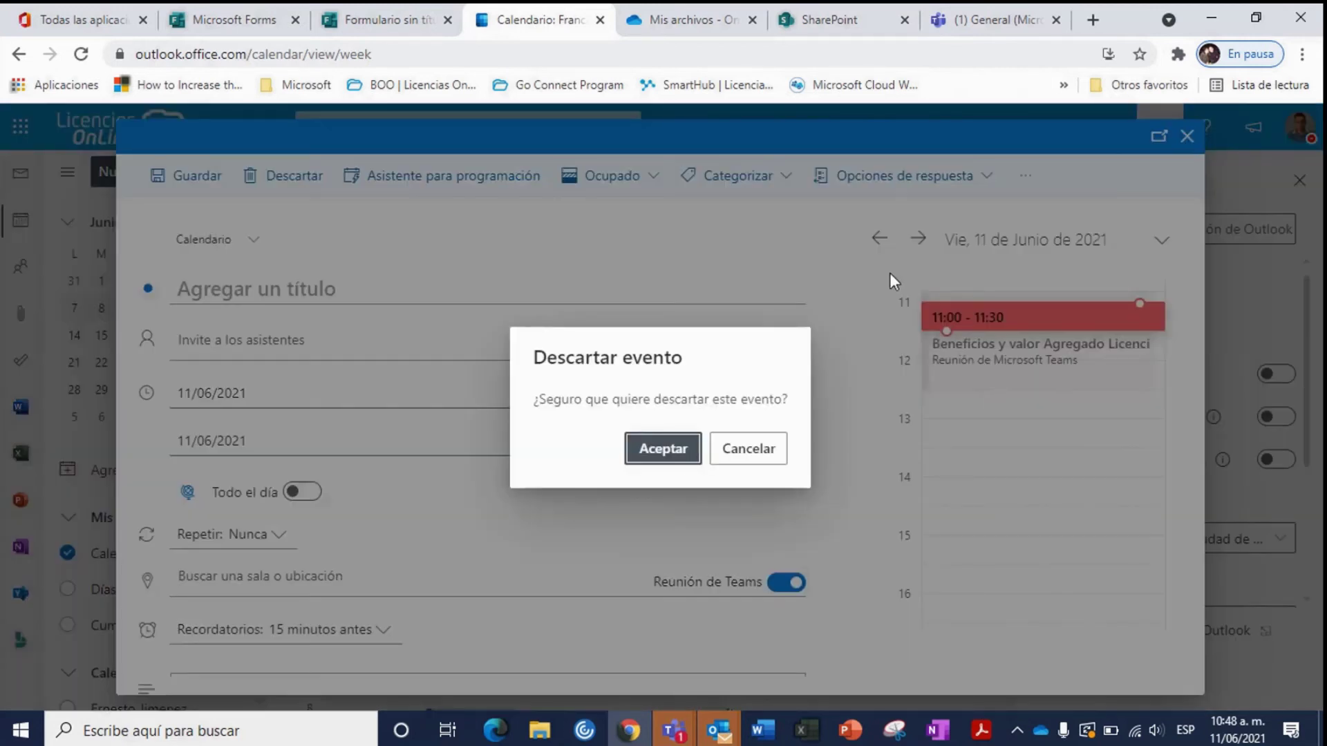
left_click(695, 447)
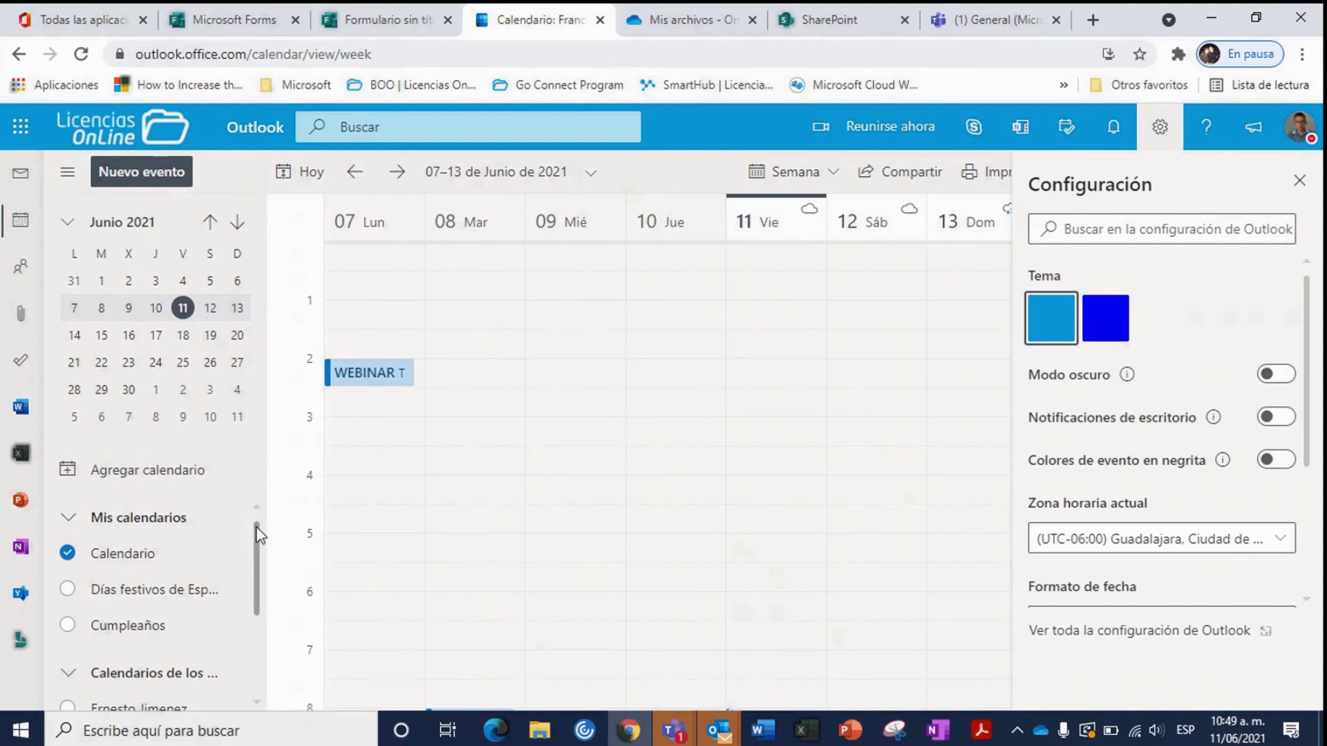
Close the settings, and show and hide each of the two colleagues' calendars in turn.
left_click_drag(257, 534, 266, 619)
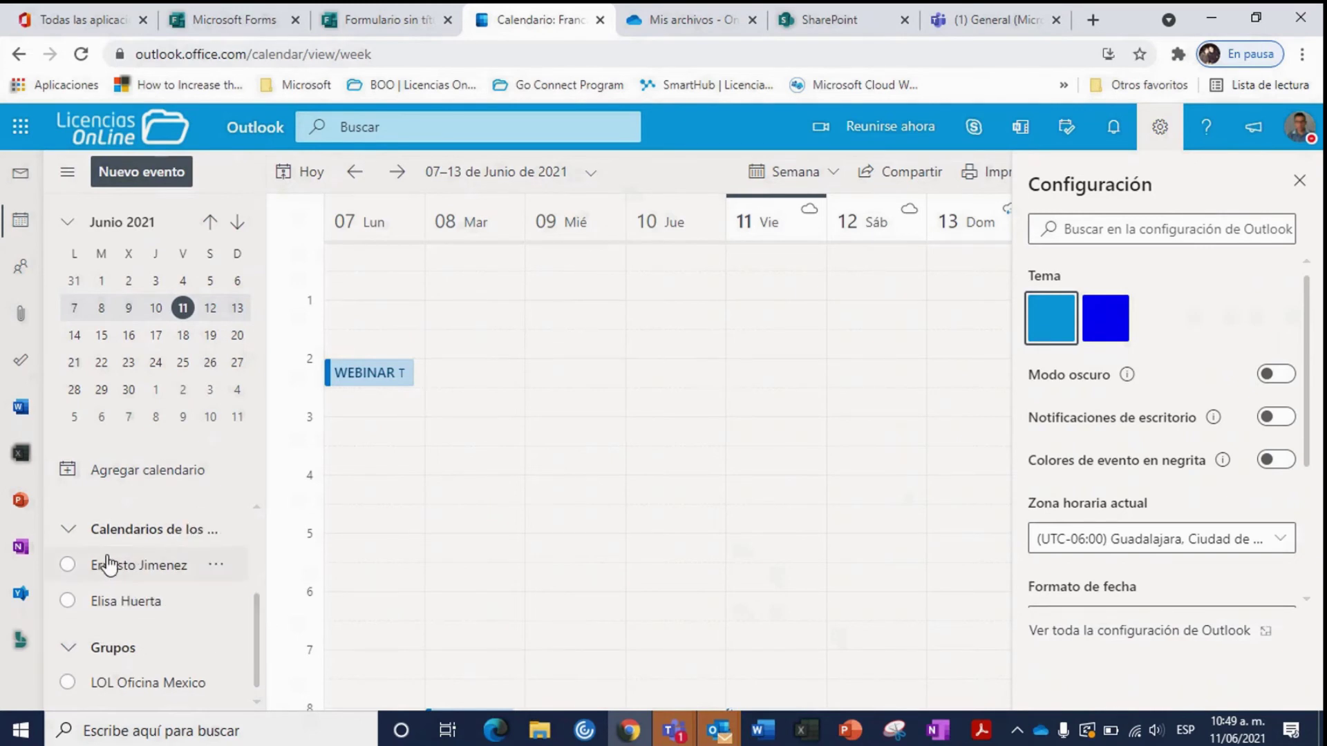
left_click(156, 579)
left_click(1300, 179)
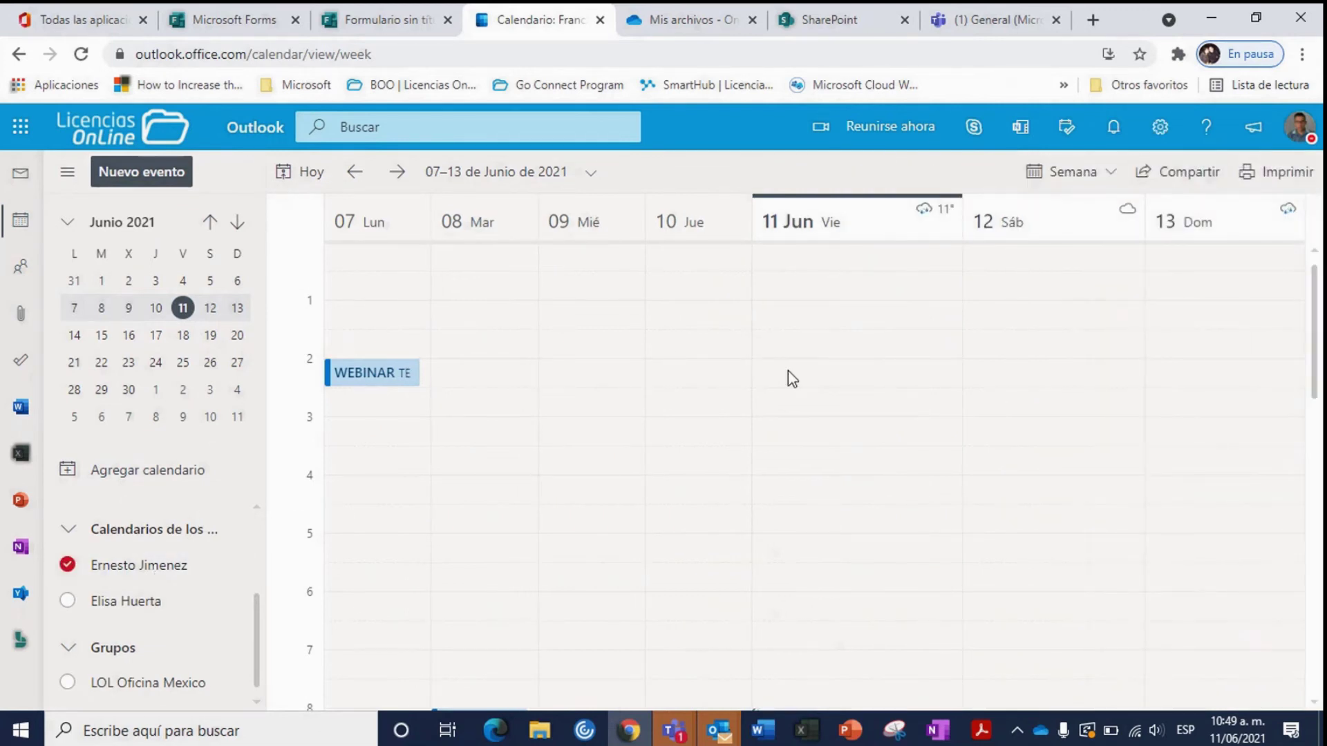
left_click(121, 570)
left_click(124, 602)
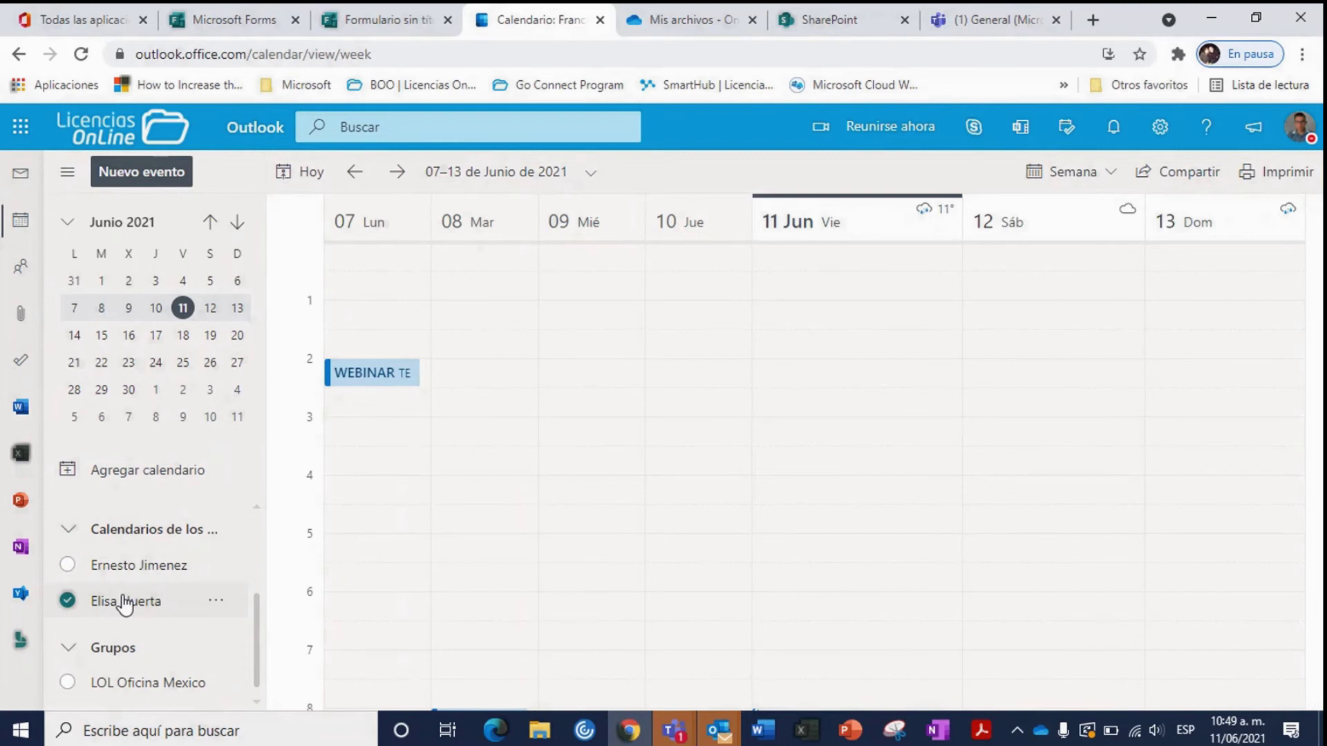
left_click(124, 604)
Review the options for adding a calendar and close them without adding one.
left_click_drag(259, 629, 254, 523)
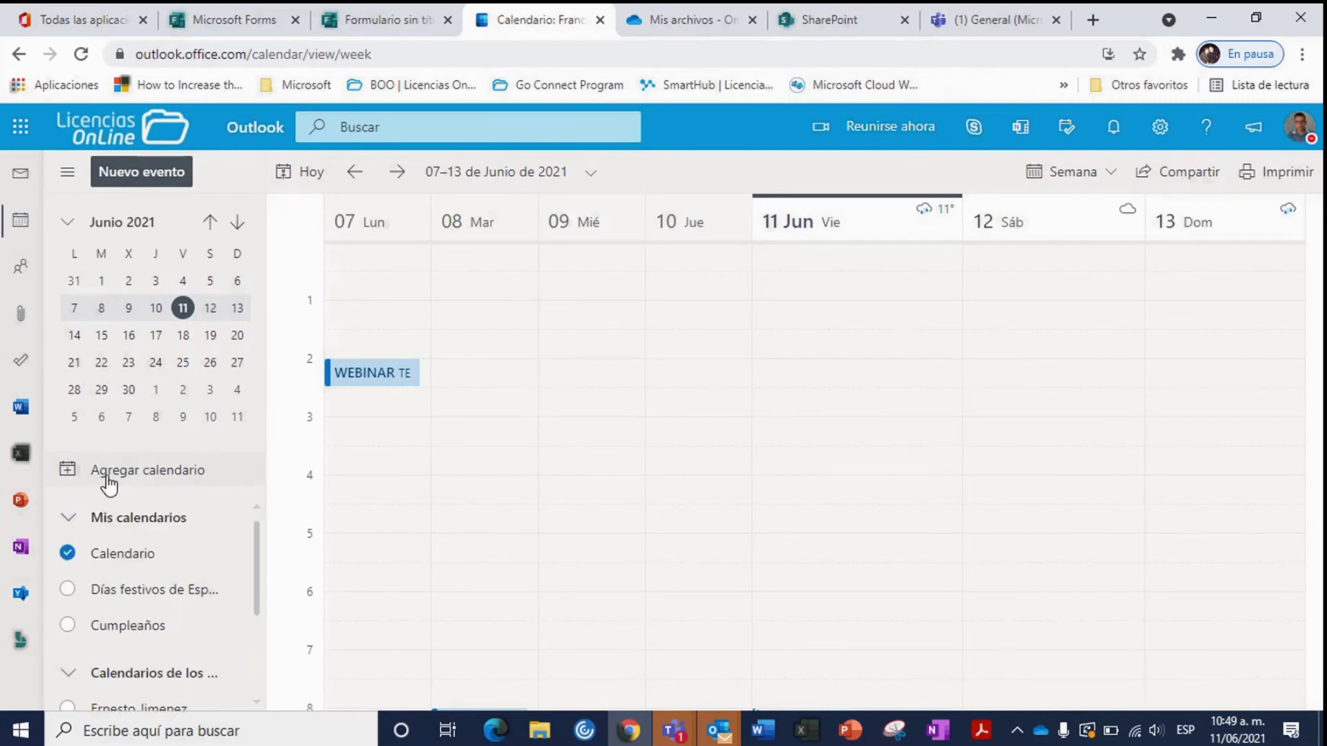
left_click(131, 473)
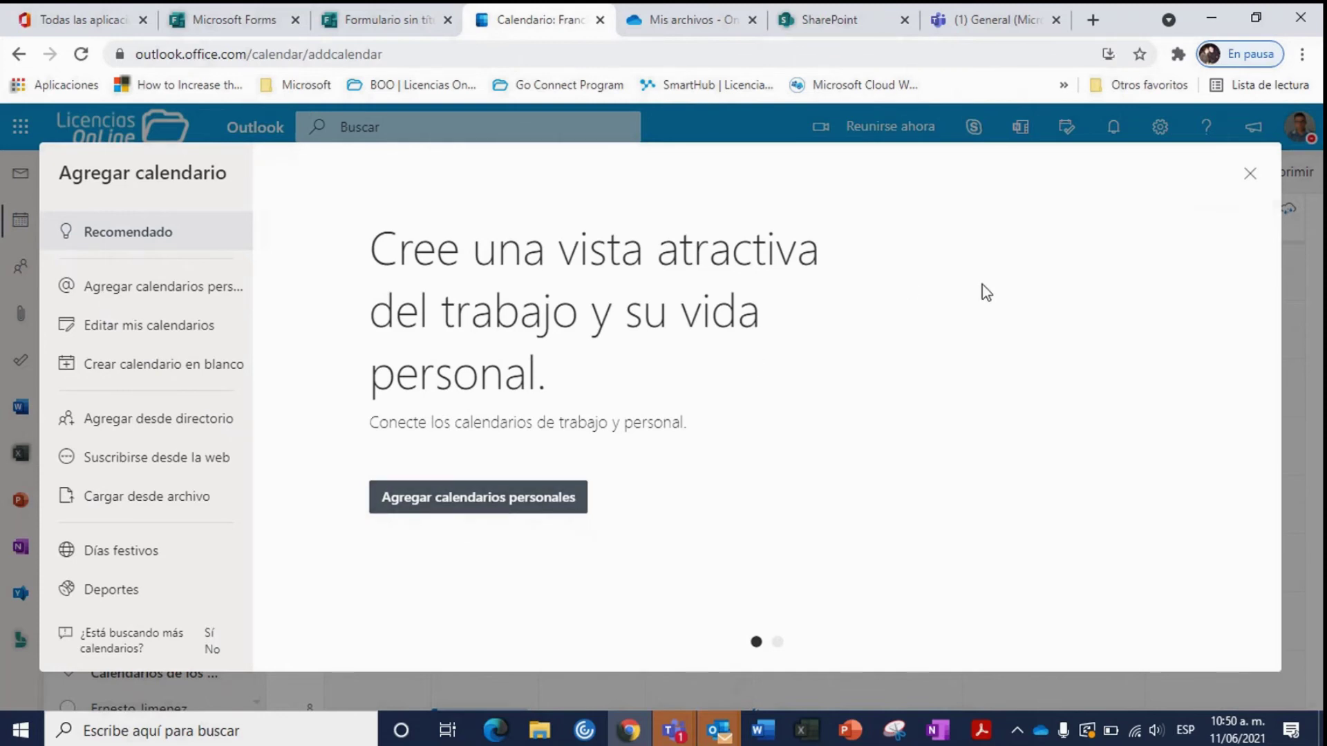
left_click(1250, 173)
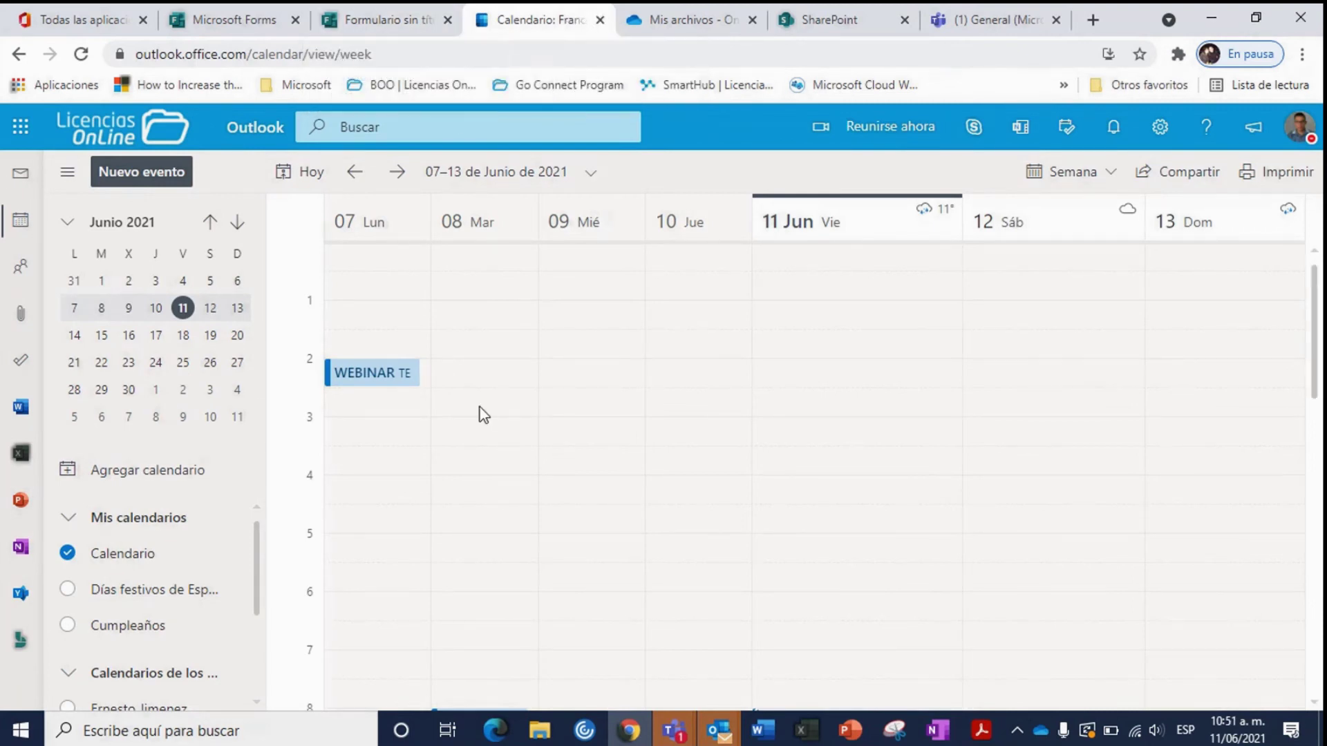
Switch to the PowerPoint presentation "Webinar Aplicaciones O365" and show slide 6, "OneDrive".
left_click(854, 734)
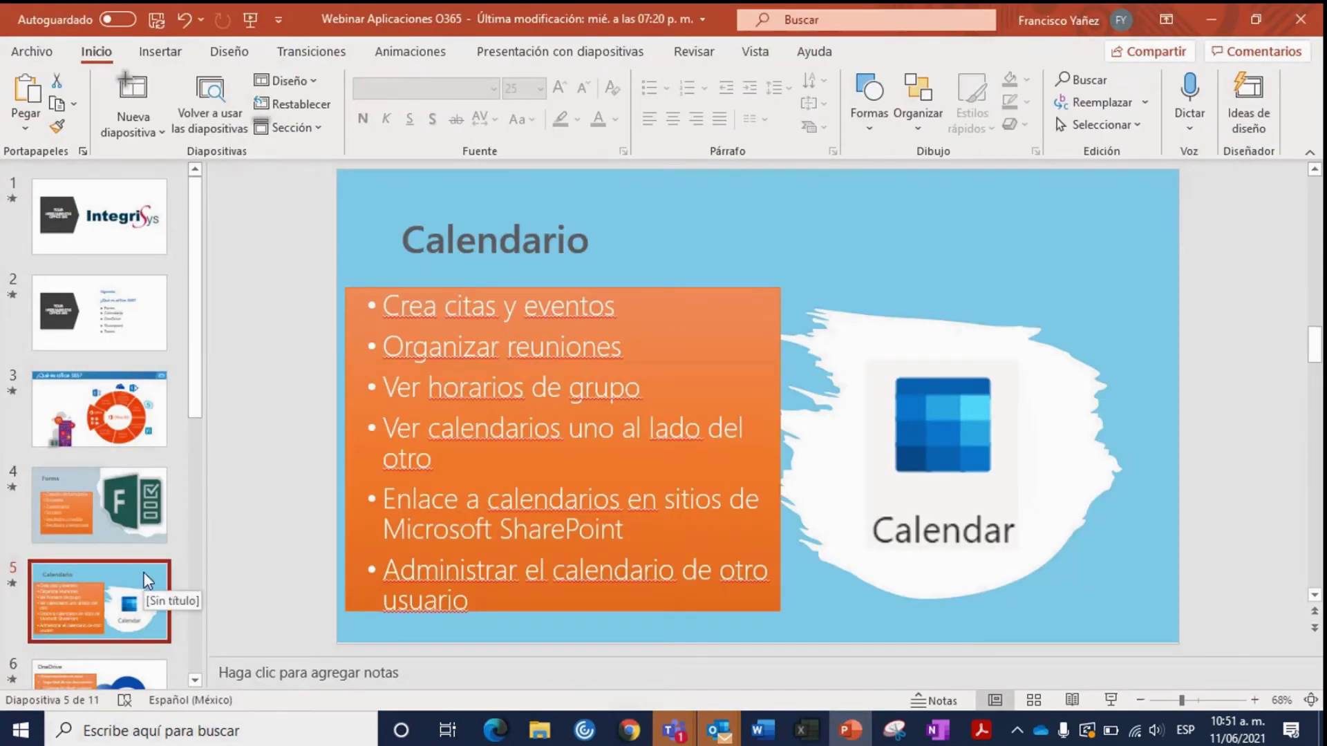
key("Down")
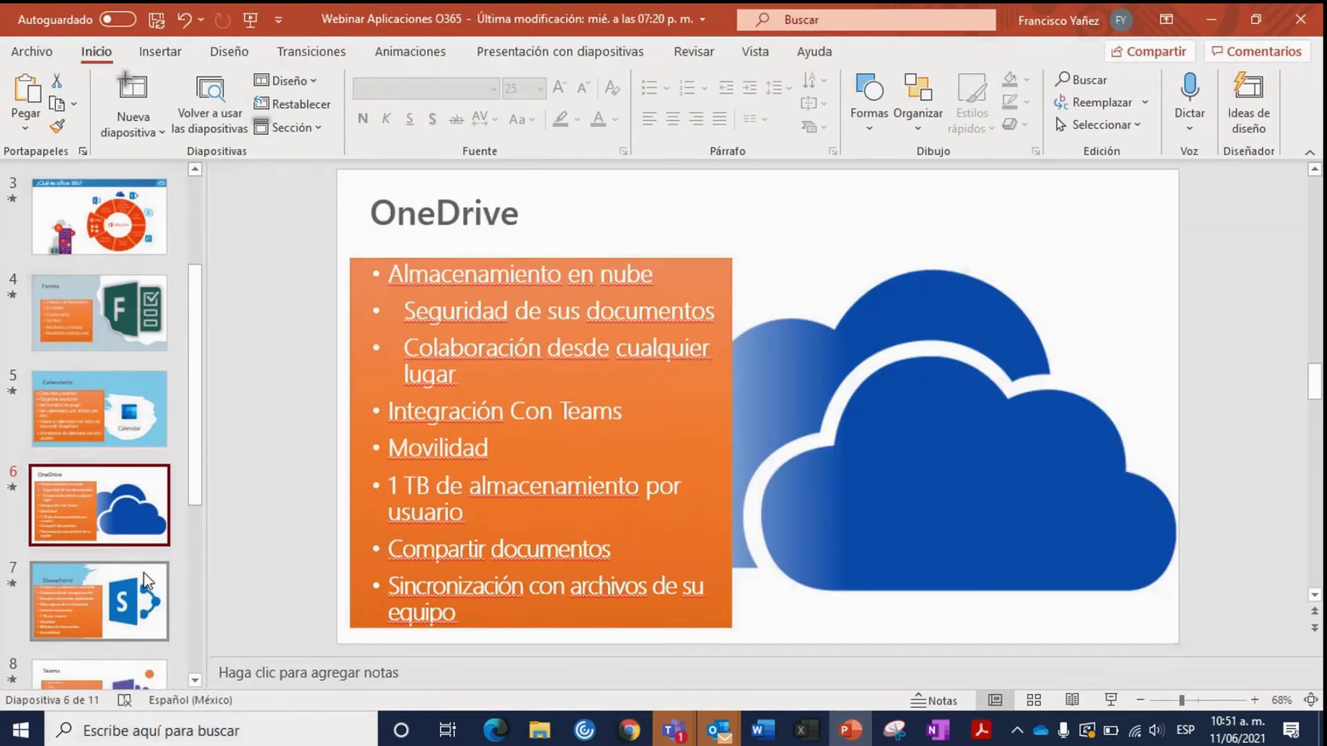